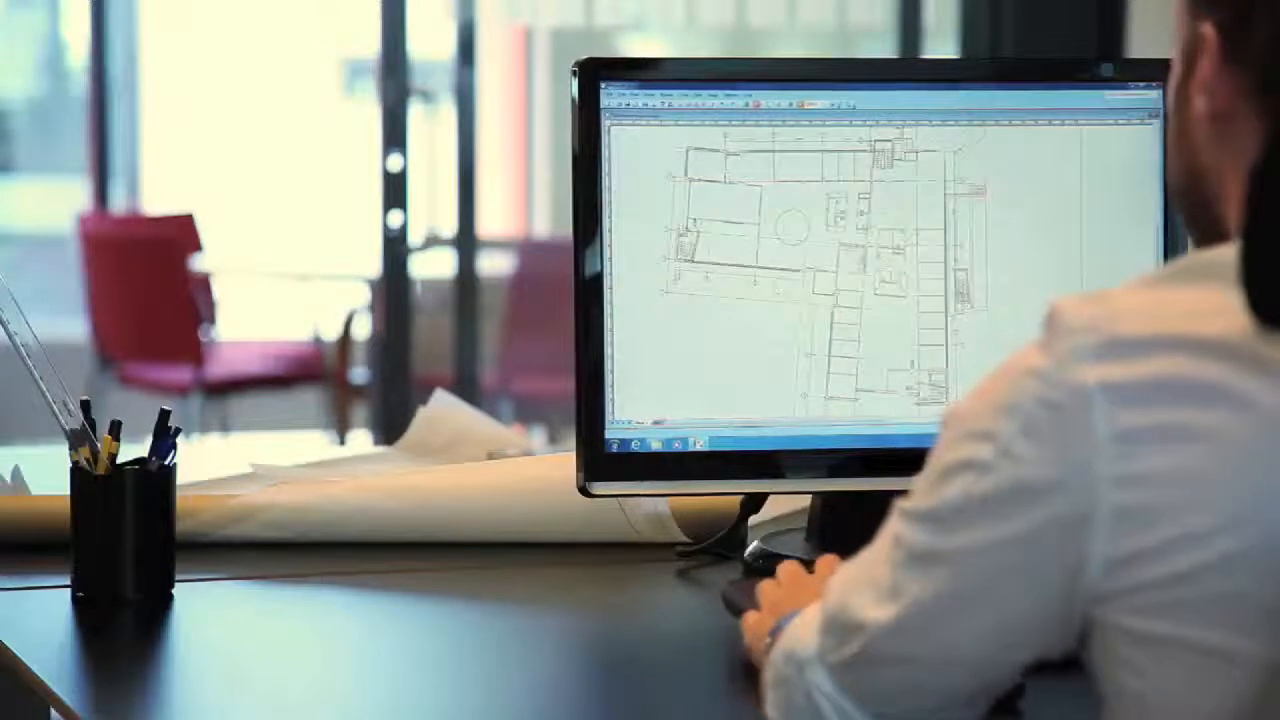
{"action": "scroll", "coordinate": [838, 270], "scroll_direction": "up", "scroll_amount": 3}
{"action": "scroll", "coordinate": [780, 270], "scroll_direction": "left", "scroll_amount": 5}
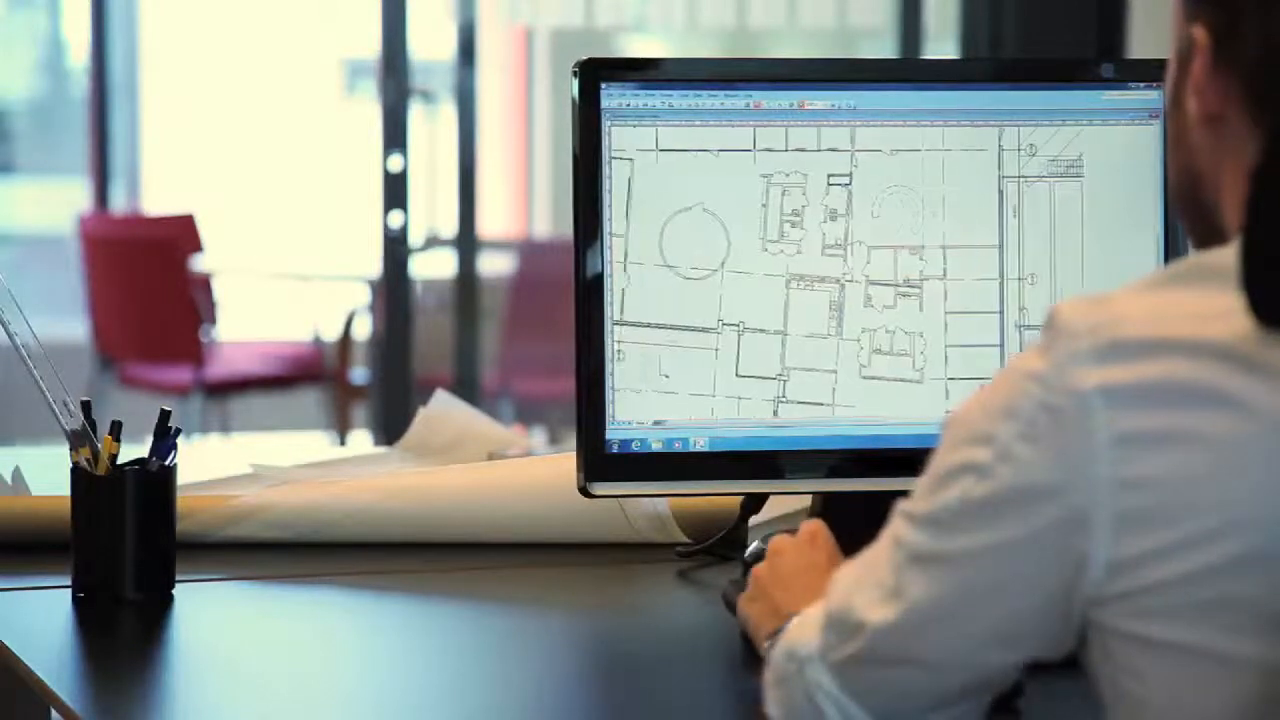
{"action": "scroll", "coordinate": [880, 270], "scroll_direction": "left", "scroll_amount": 4}
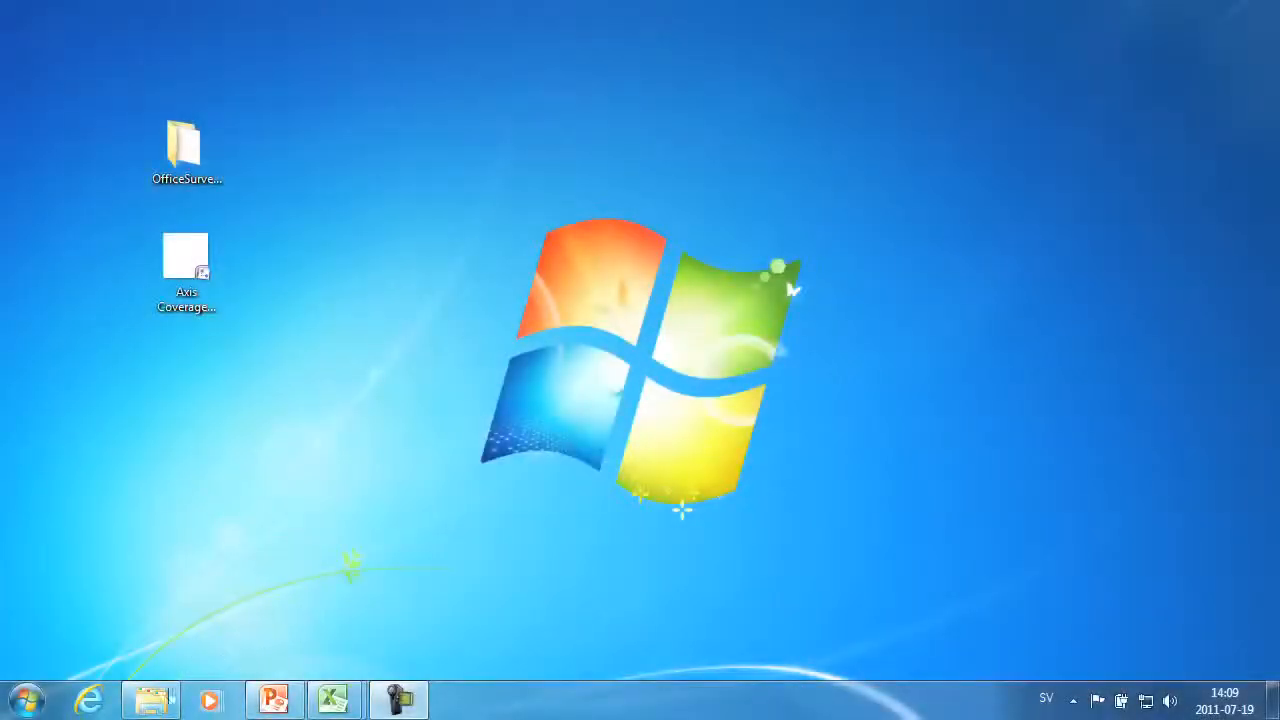
Move the Axis Coverage Shapes stencil file from the desktop into the My Shapes folder of the Documents library.
{"action": "left_click", "coordinate": [160, 702]}
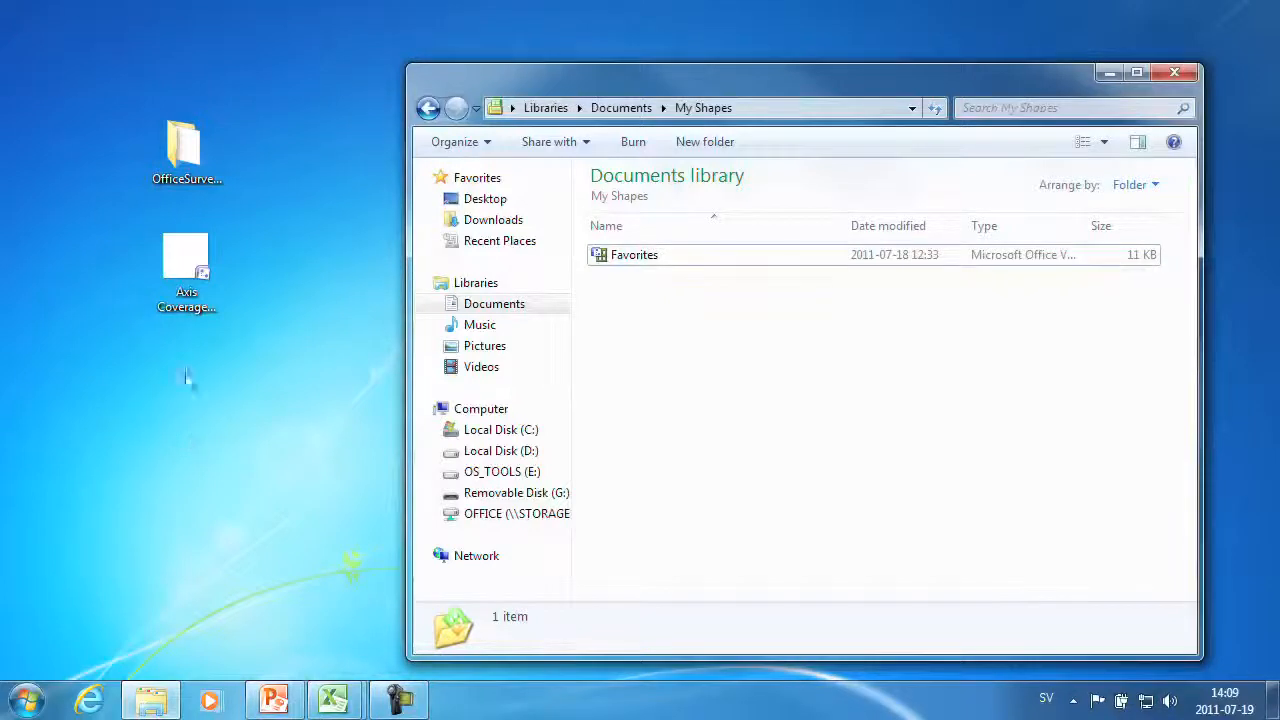
{"action": "left_click_drag", "start_coordinate": [195, 262], "coordinate": [620, 313]}
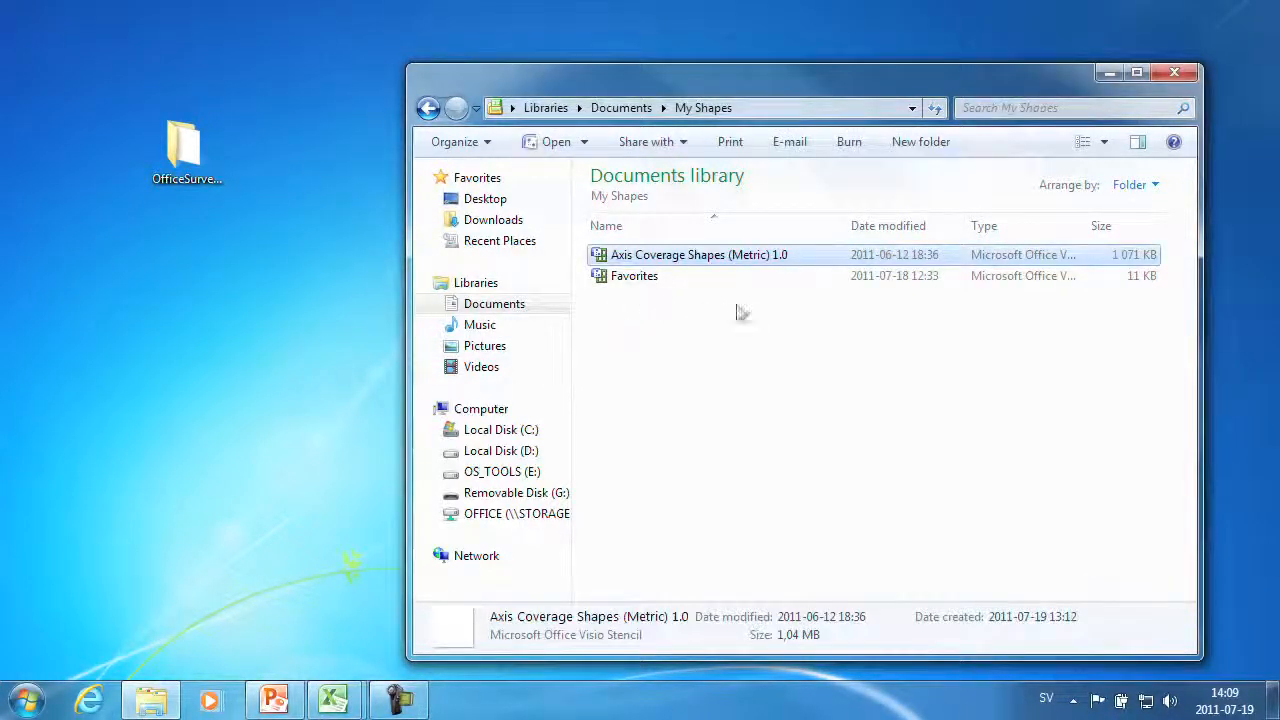
{"action": "left_click", "coordinate": [1180, 72]}
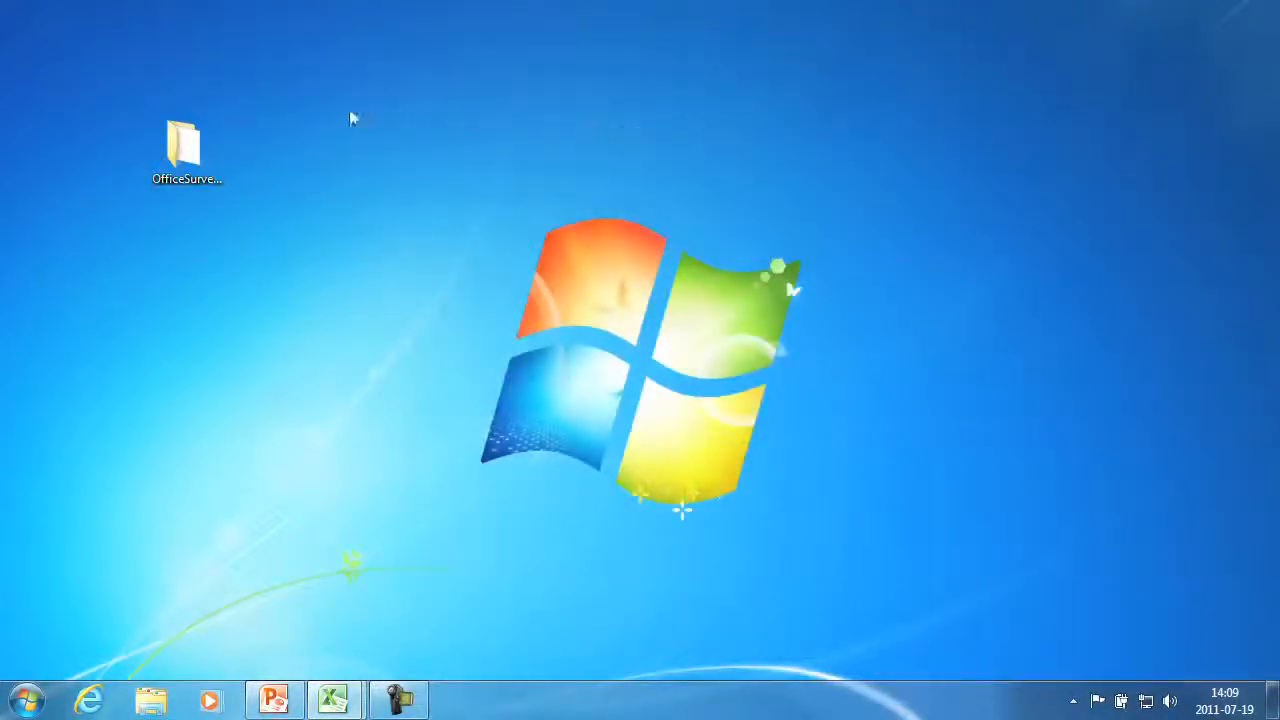
Open the floorplan drawing from the OfficeSurveillance folder on the desktop.
{"action": "double_click", "coordinate": [199, 156]}
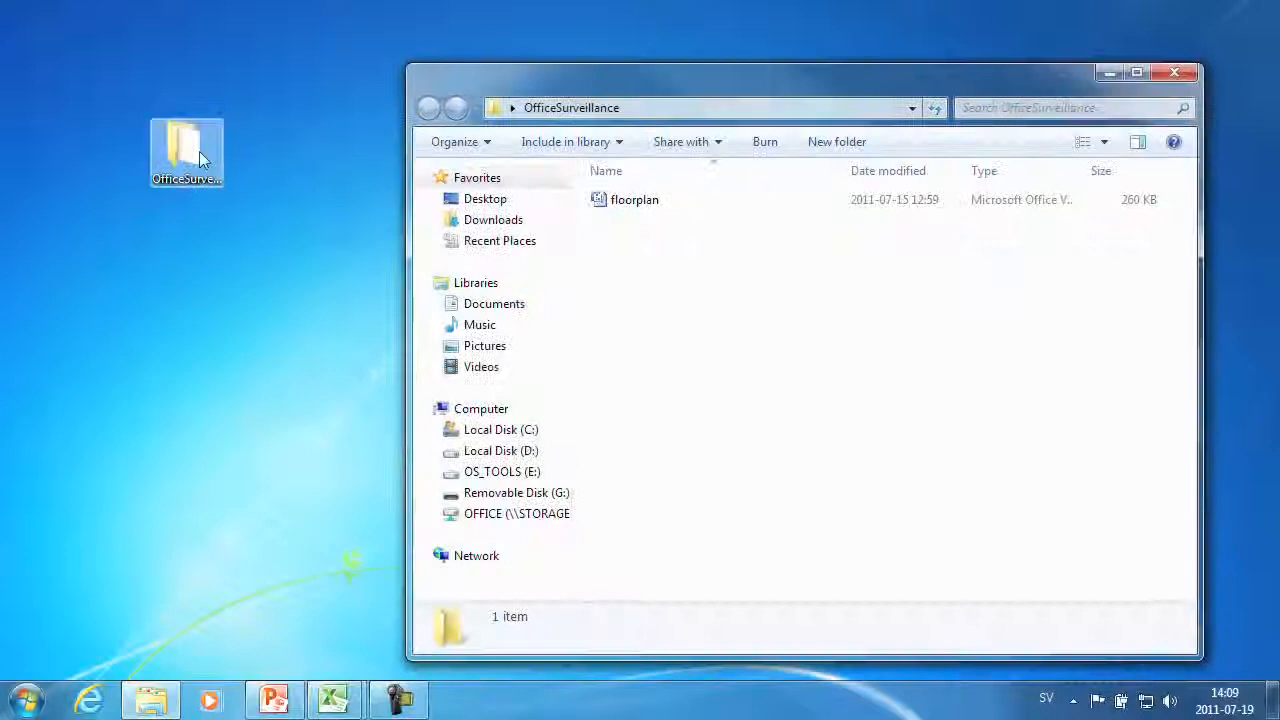
{"action": "double_click", "coordinate": [617, 201]}
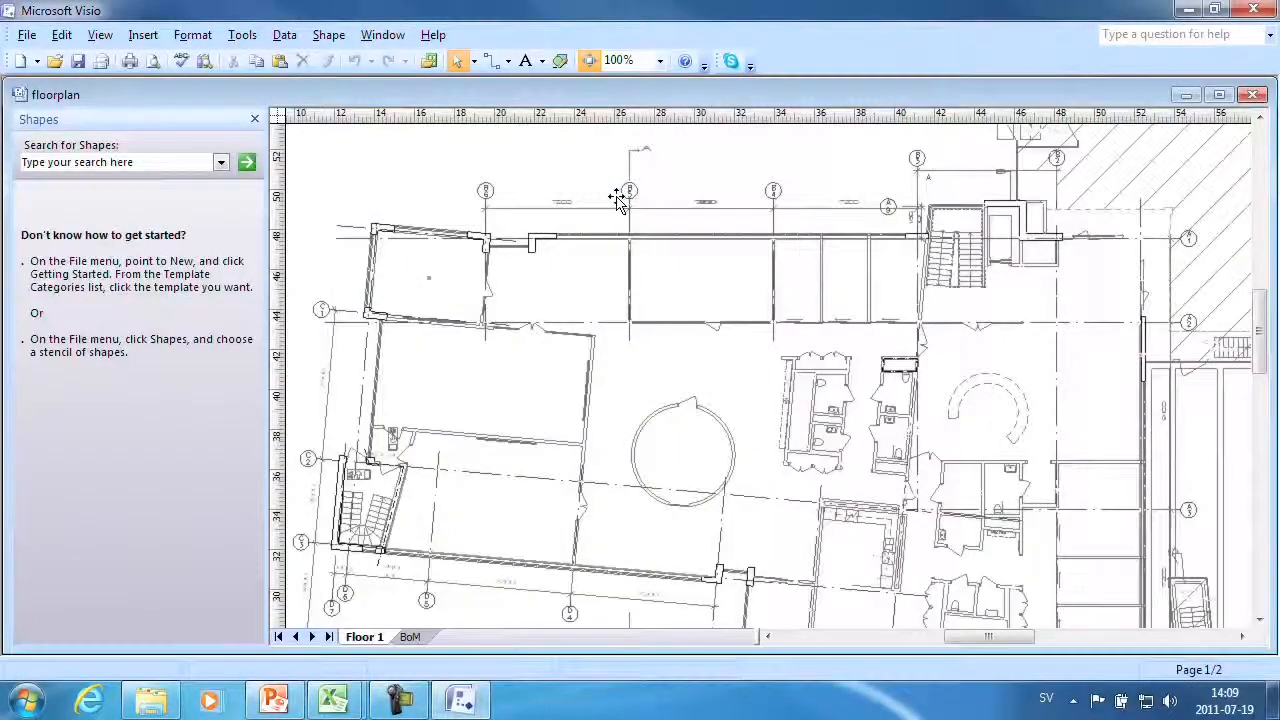
Load the Axis Coverage Shapes (Metric) 1.0 stencil from My Shapes and trust all macros from its publisher.
{"action": "left_click", "coordinate": [27, 35]}
{"action": "mouse_move", "coordinate": [105, 252]}
{"action": "mouse_move", "coordinate": [388, 262]}
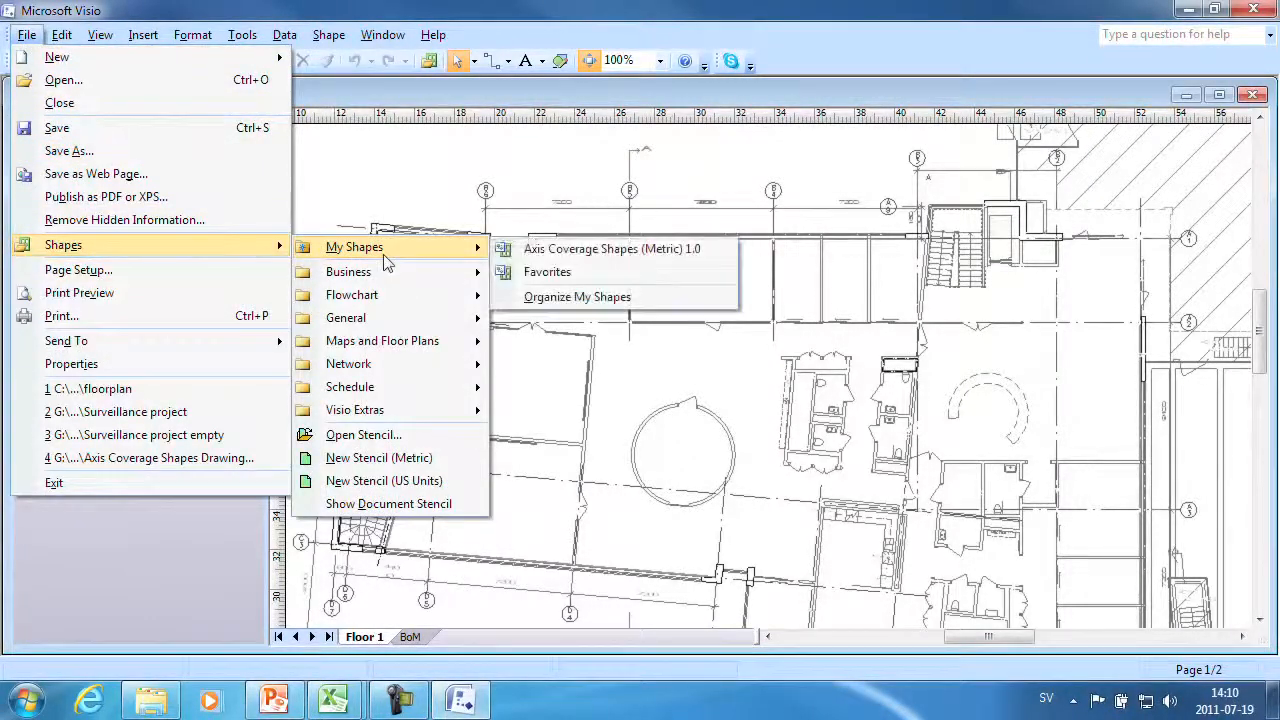
{"action": "left_click", "coordinate": [515, 250]}
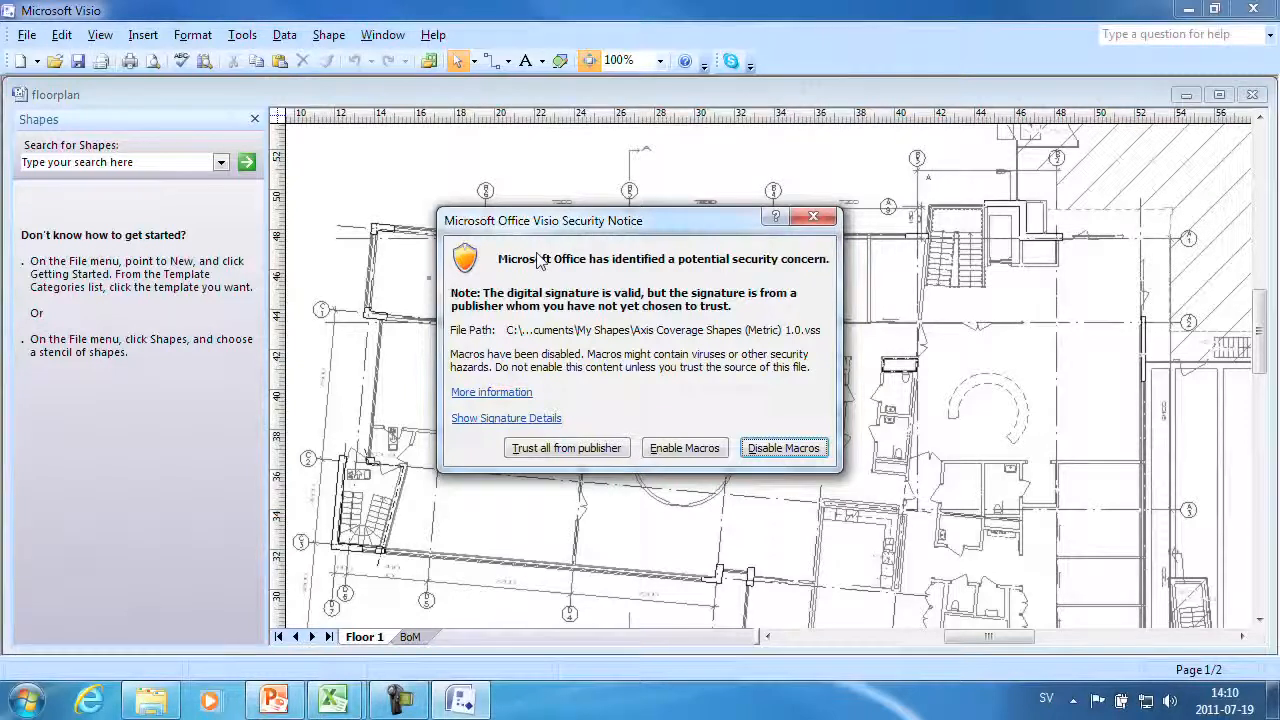
{"action": "left_click", "coordinate": [566, 447]}
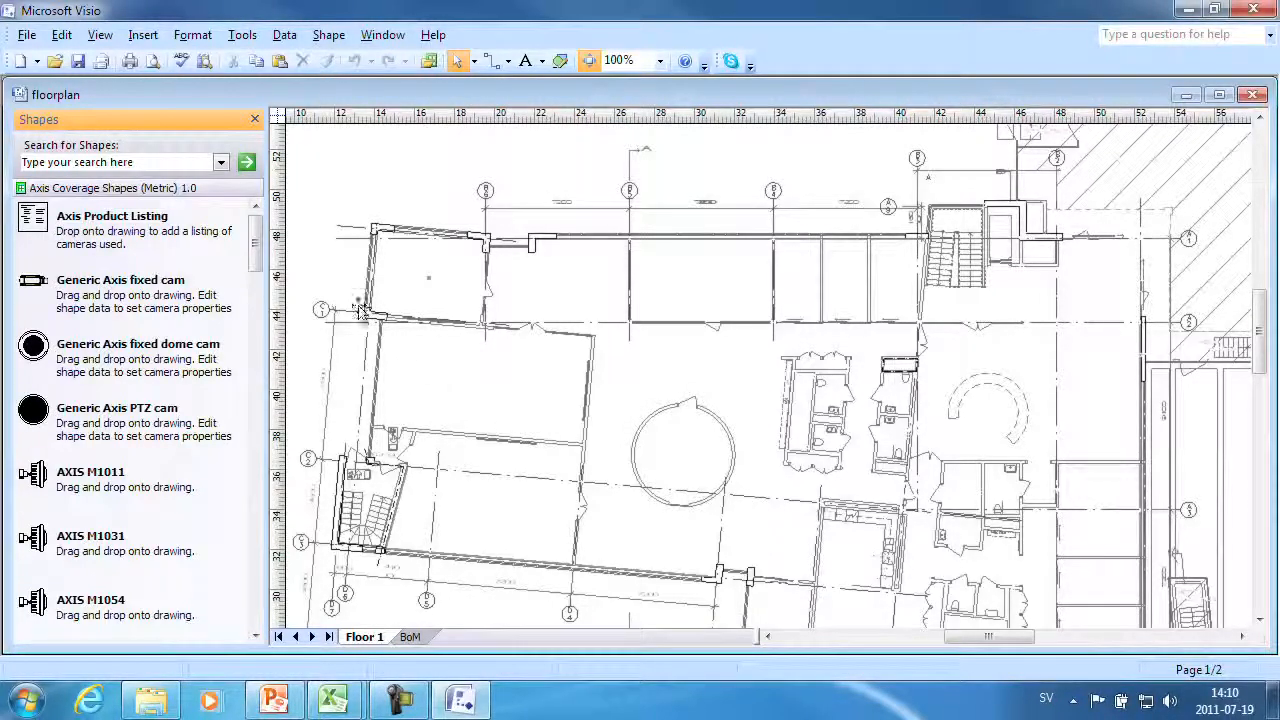
Place an AXIS P1344 camera on the west wall of the large room just above the lower-left stairwell.
{"action": "mouse_move", "coordinate": [256, 250]}
{"action": "left_mouse_down"}
{"action": "mouse_move", "coordinate": [265, 385]}
{"action": "mouse_move", "coordinate": [270, 245]}
{"action": "left_mouse_up"}
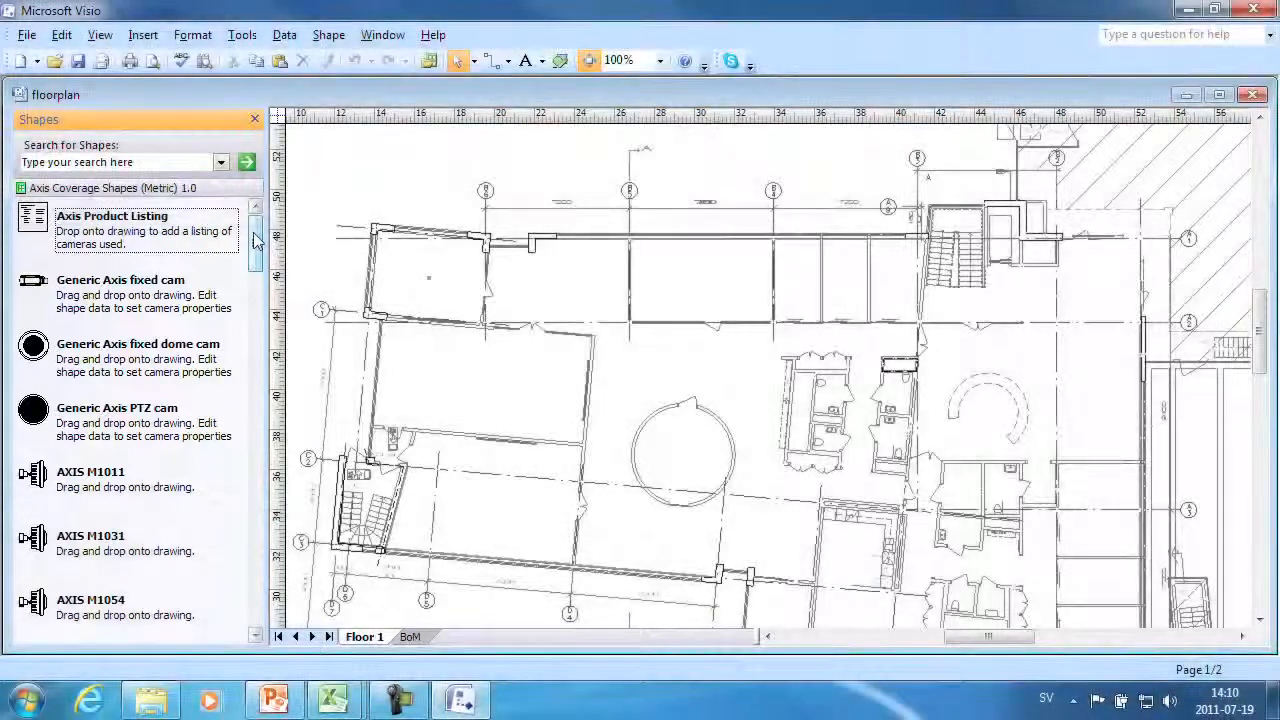
{"action": "left_click_drag", "start_coordinate": [255, 240], "coordinate": [273, 320]}
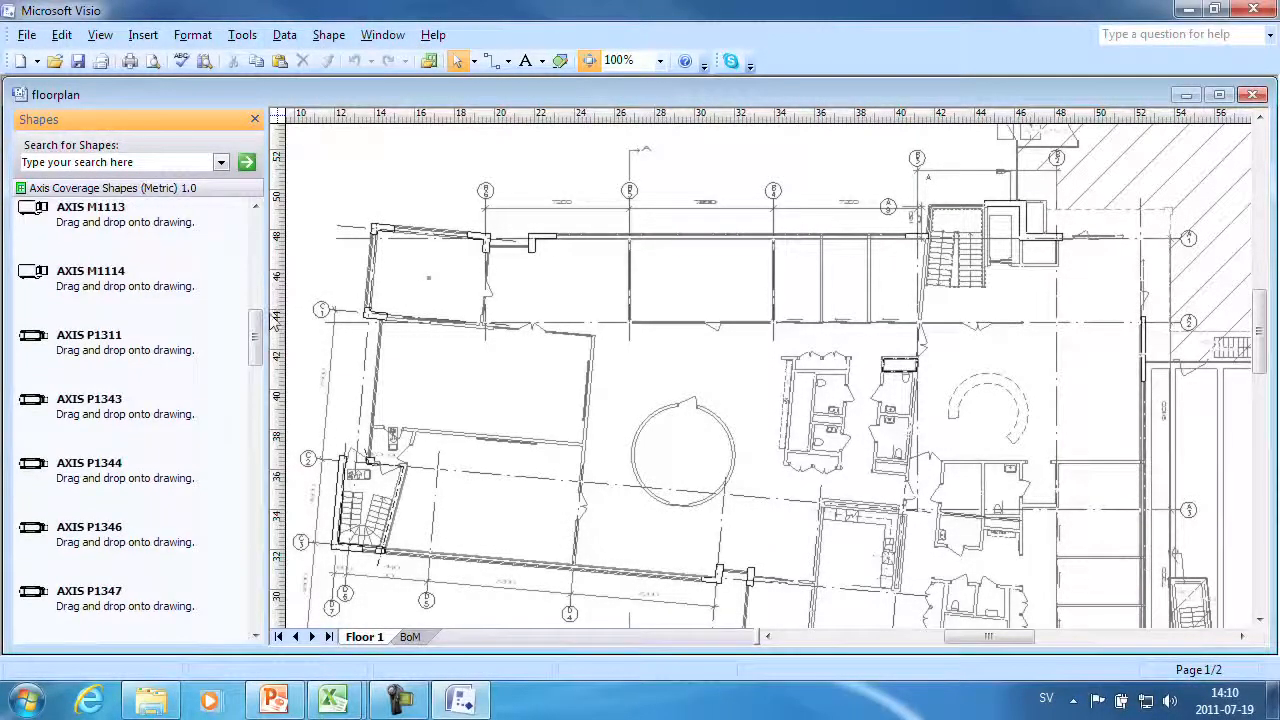
{"action": "left_click_drag", "start_coordinate": [58, 460], "coordinate": [380, 418]}
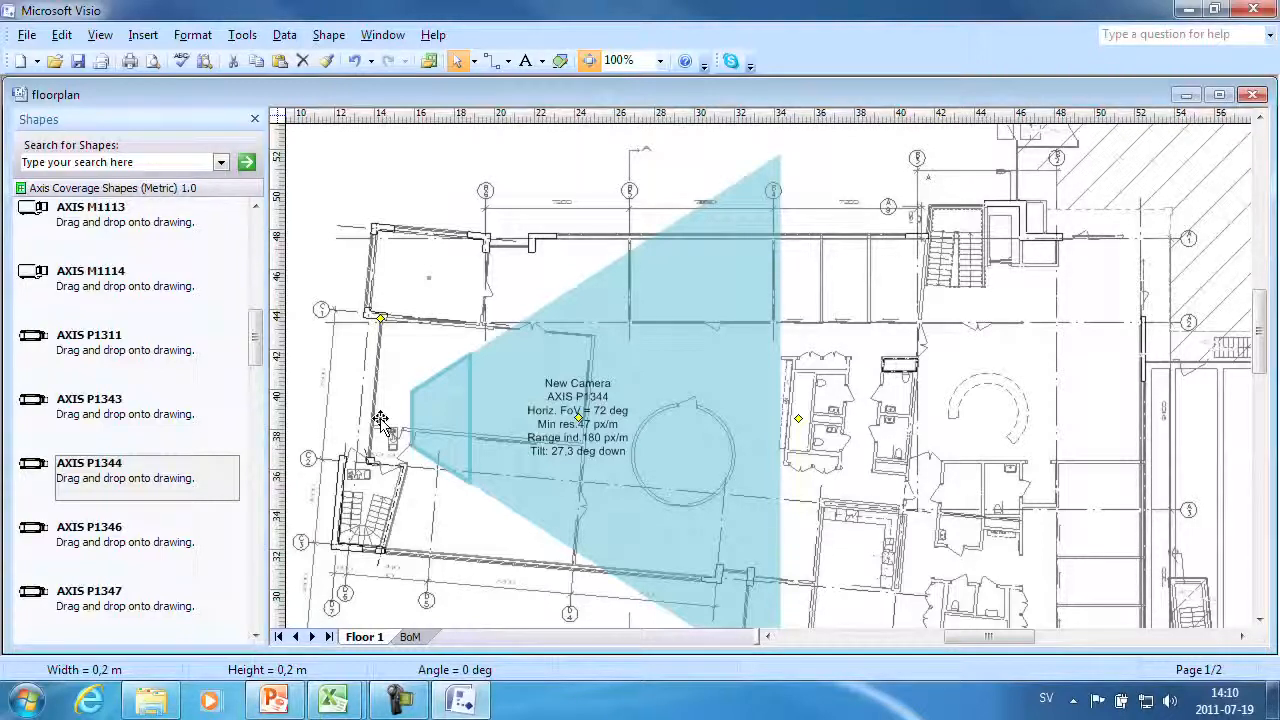
Set the AXIS P1344 camera's resolution for range indication to 100 px/m in its shape data.
{"action": "right_click", "coordinate": [502, 422]}
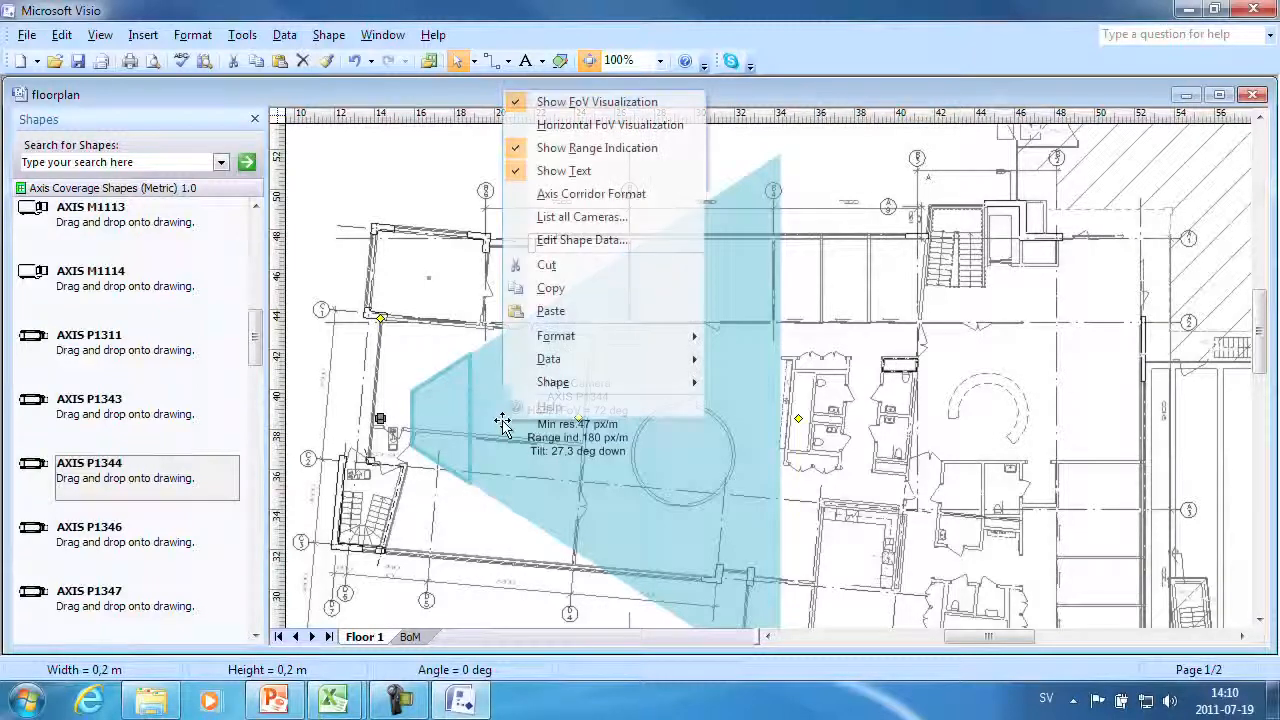
{"action": "left_click", "coordinate": [566, 241]}
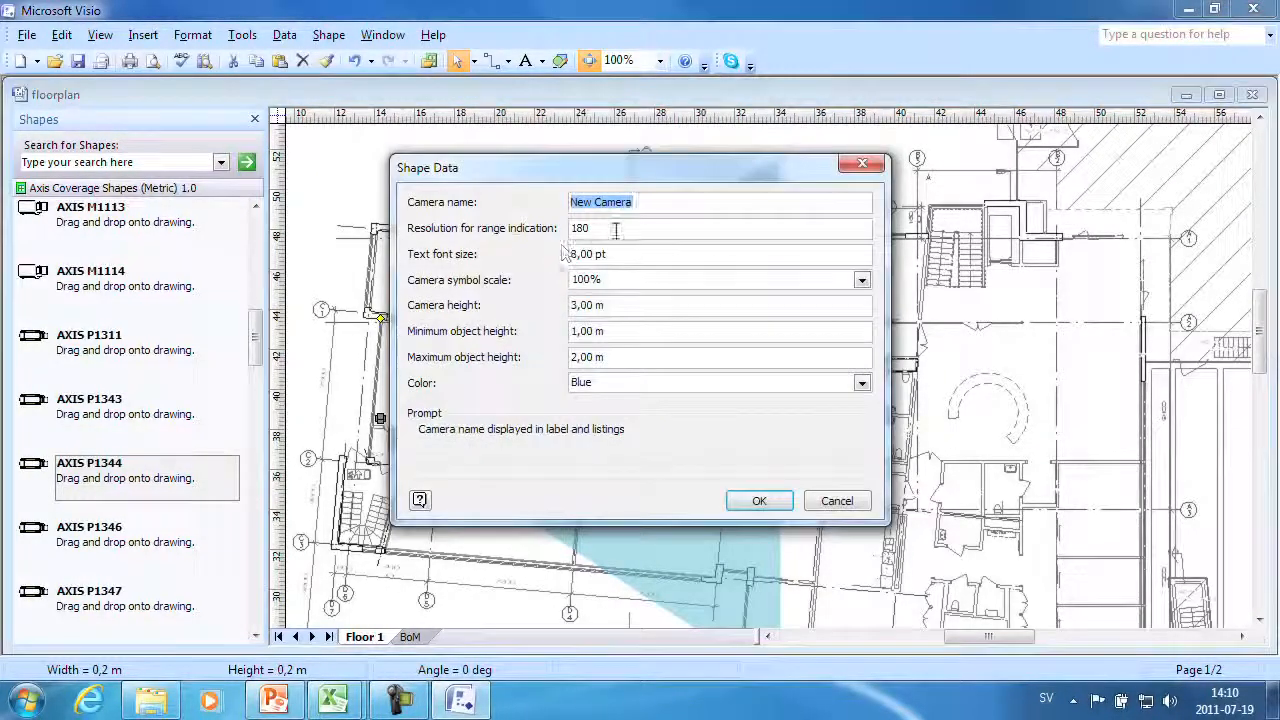
{"action": "left_click", "coordinate": [615, 230]}
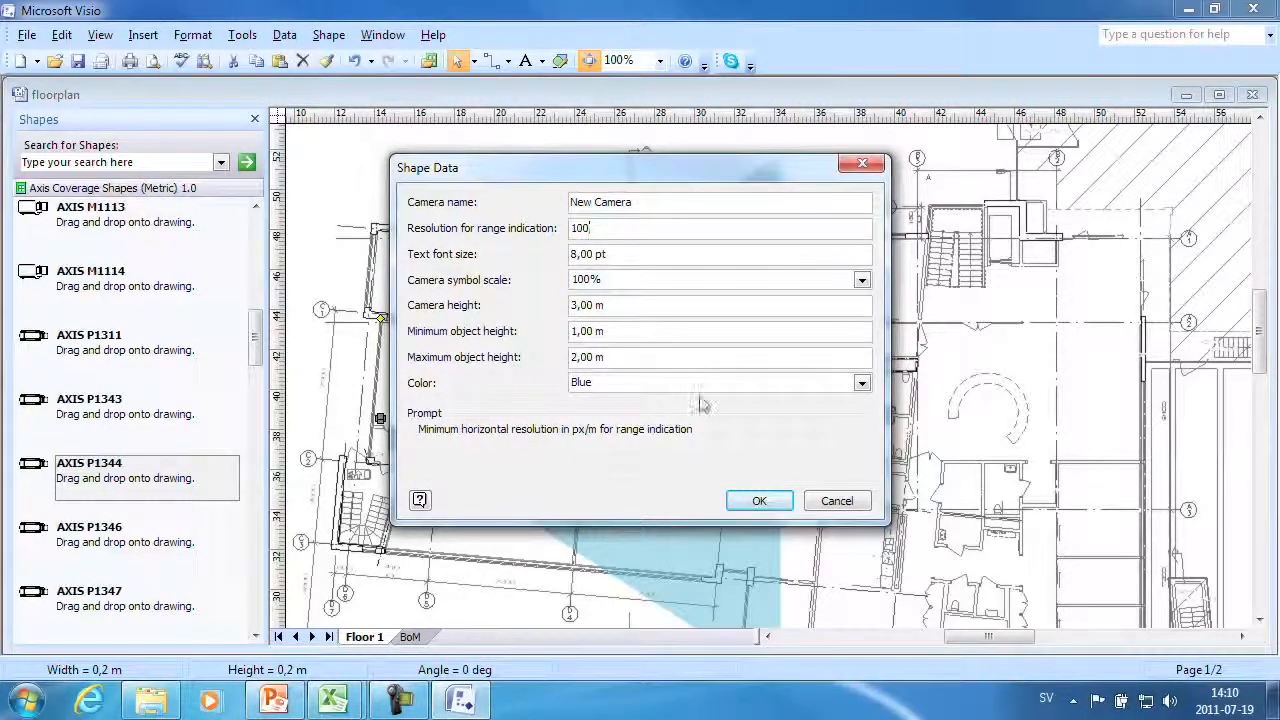
{"action": "left_click", "coordinate": [757, 501]}
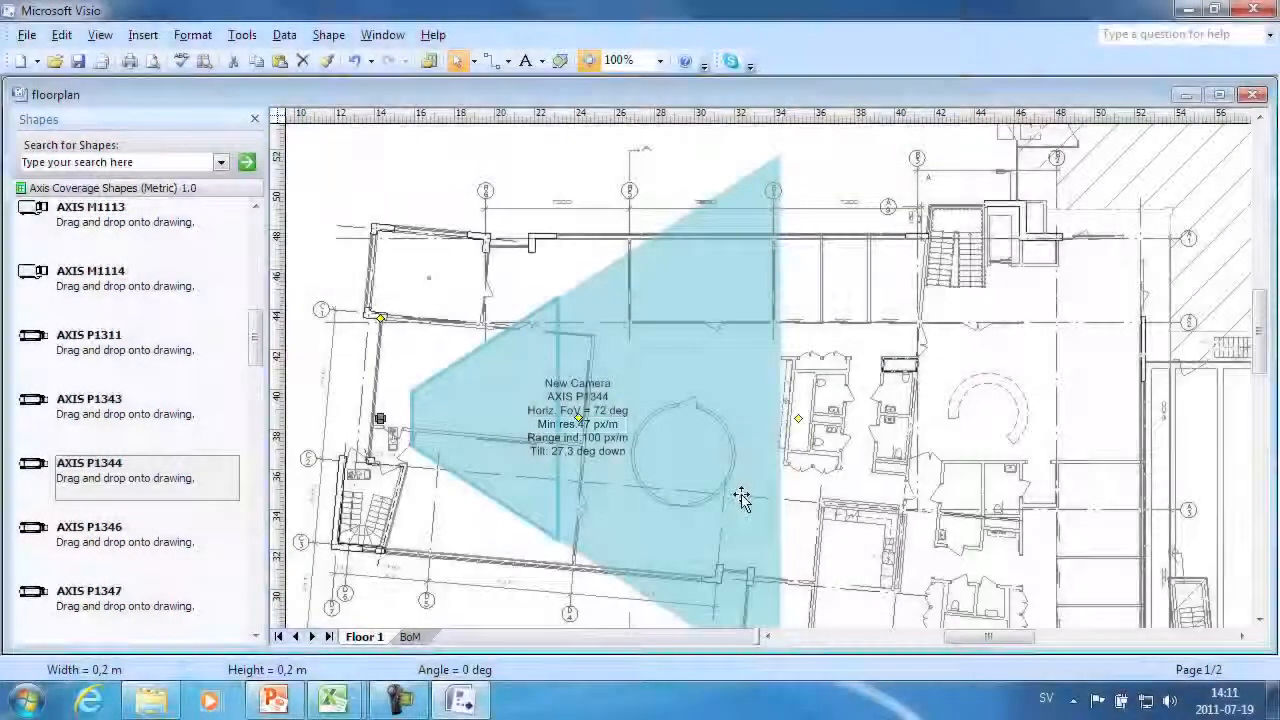
Move the AXIS P1344 label into the room below and adjust its field of view to reach the camera room's upper-right corner.
{"action": "left_click_drag", "start_coordinate": [580, 418], "coordinate": [494, 517]}
{"action": "left_click_drag", "start_coordinate": [380, 318], "coordinate": [420, 358]}
{"action": "mouse_move", "coordinate": [737, 405]}
{"action": "left_mouse_down"}
{"action": "mouse_move", "coordinate": [686, 366]}
{"action": "mouse_move", "coordinate": [648, 295]}
{"action": "mouse_move", "coordinate": [594, 310]}
{"action": "left_mouse_up"}
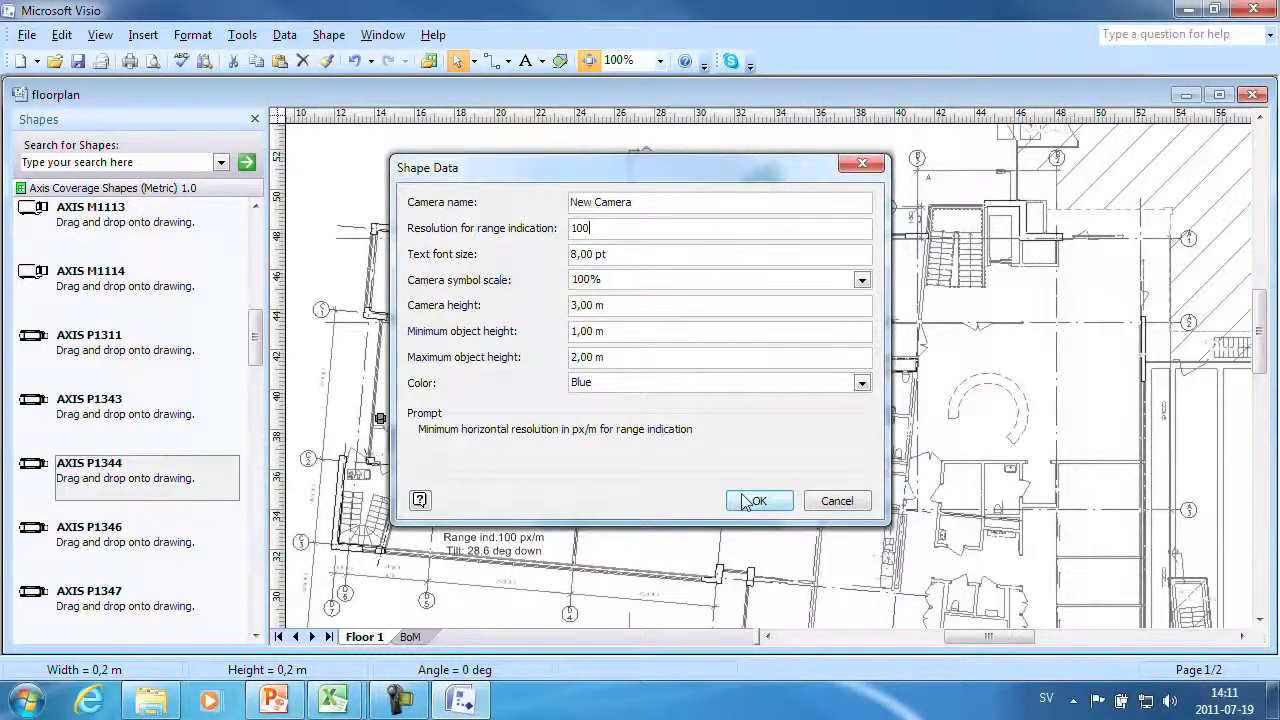
{"action": "left_click", "coordinate": [757, 501]}
{"action": "left_click", "coordinate": [756, 501]}
{"action": "mouse_move", "coordinate": [595, 310]}
{"action": "left_mouse_down"}
{"action": "mouse_move", "coordinate": [724, 256]}
{"action": "mouse_move", "coordinate": [591, 306]}
{"action": "left_mouse_up"}
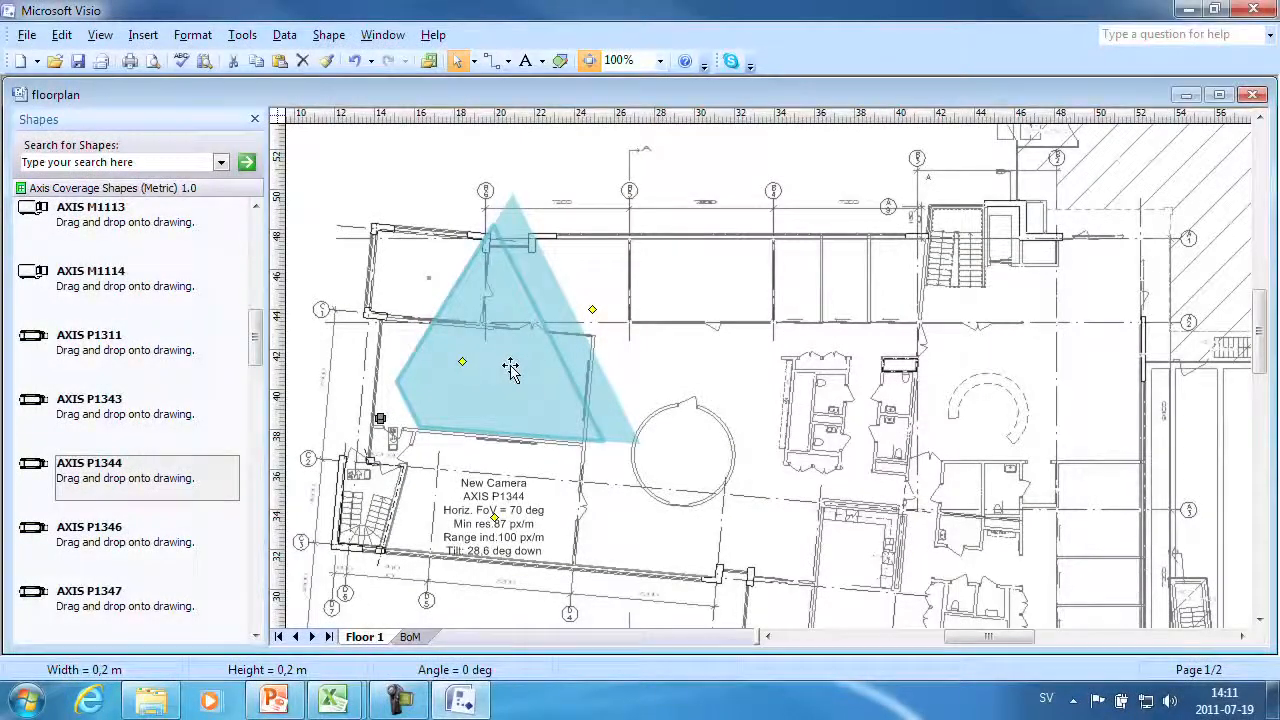
Try the Horizontal FoV Visualization on the AXIS P1344 camera and switch it back off.
{"action": "right_click", "coordinate": [510, 369]}
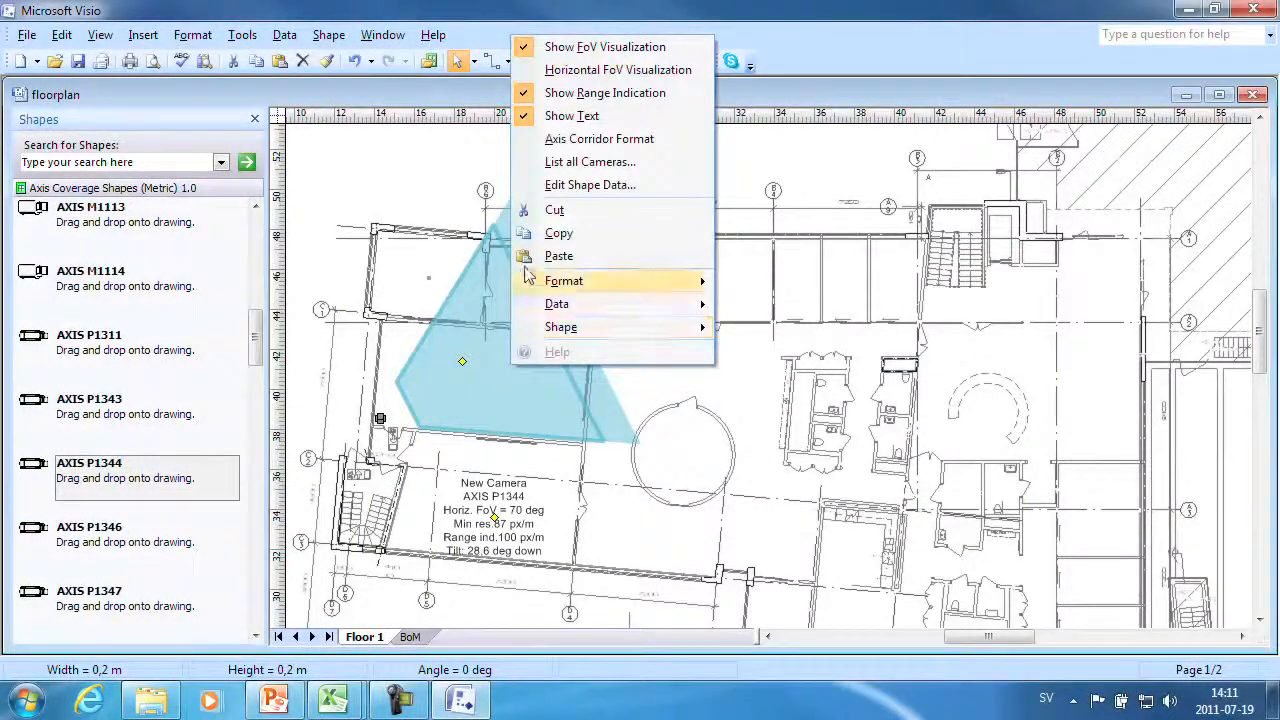
{"action": "left_click", "coordinate": [527, 72]}
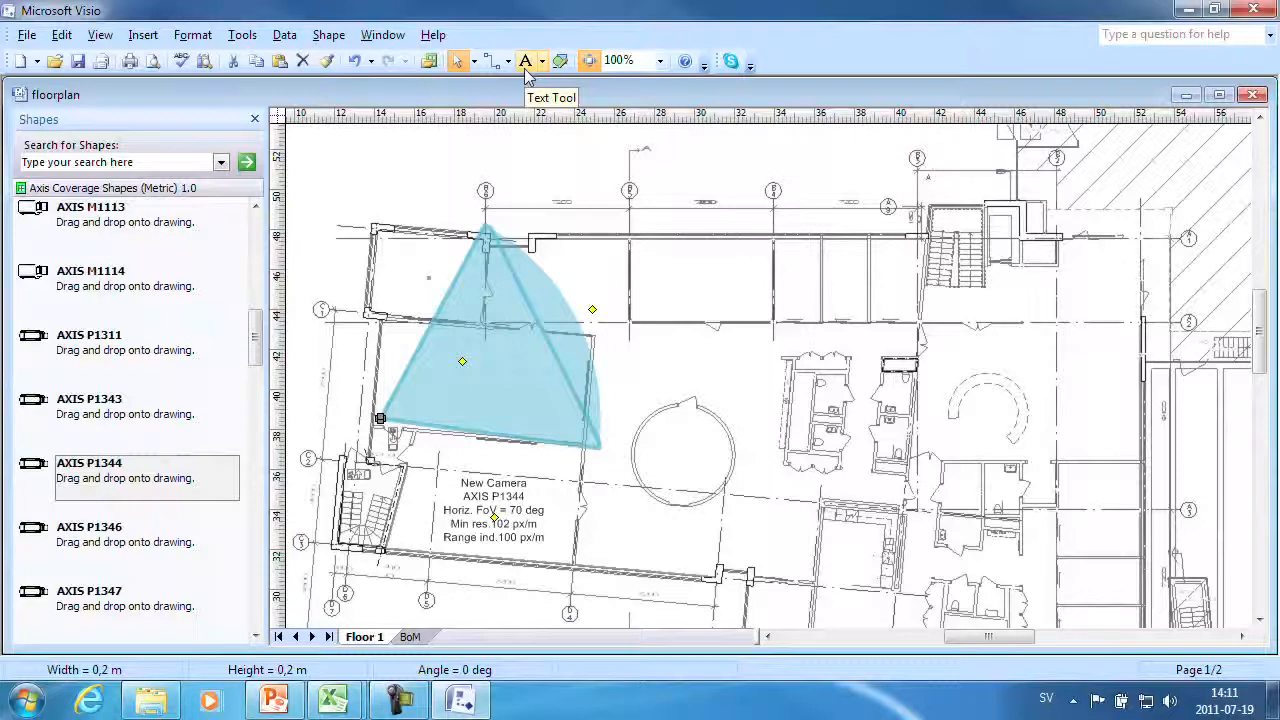
{"action": "right_click", "coordinate": [520, 350]}
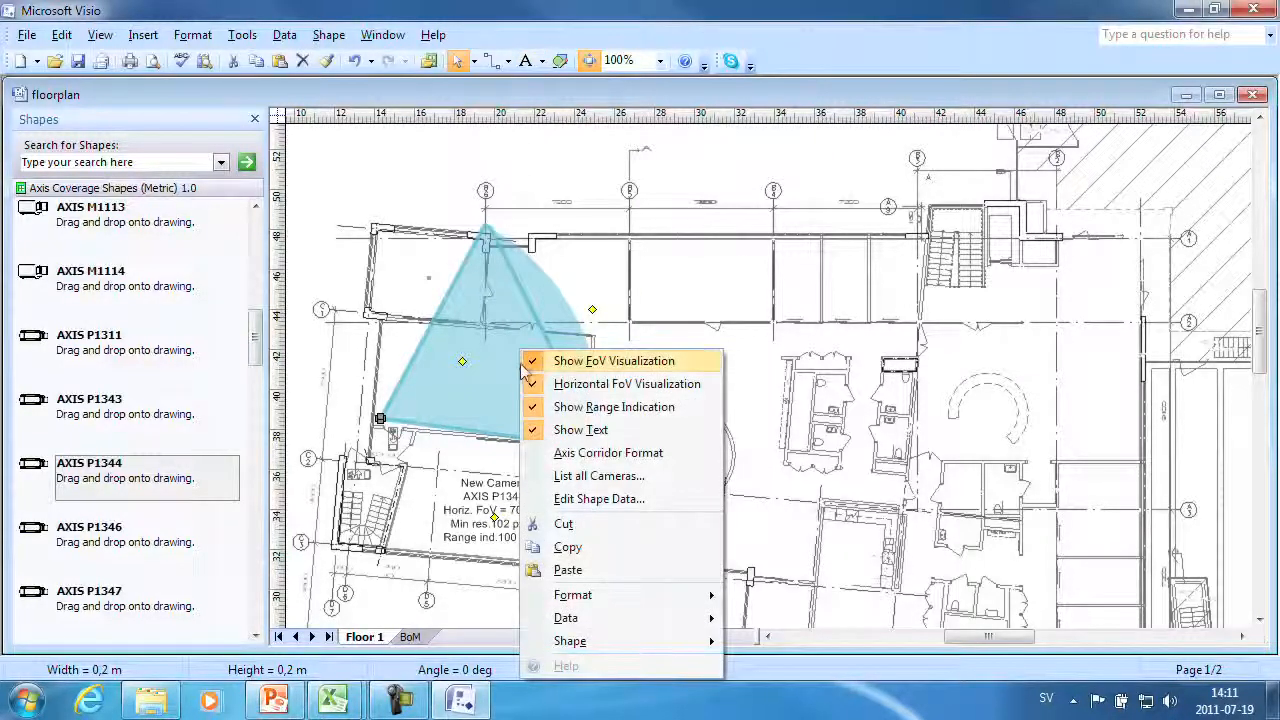
{"action": "left_click", "coordinate": [530, 384]}
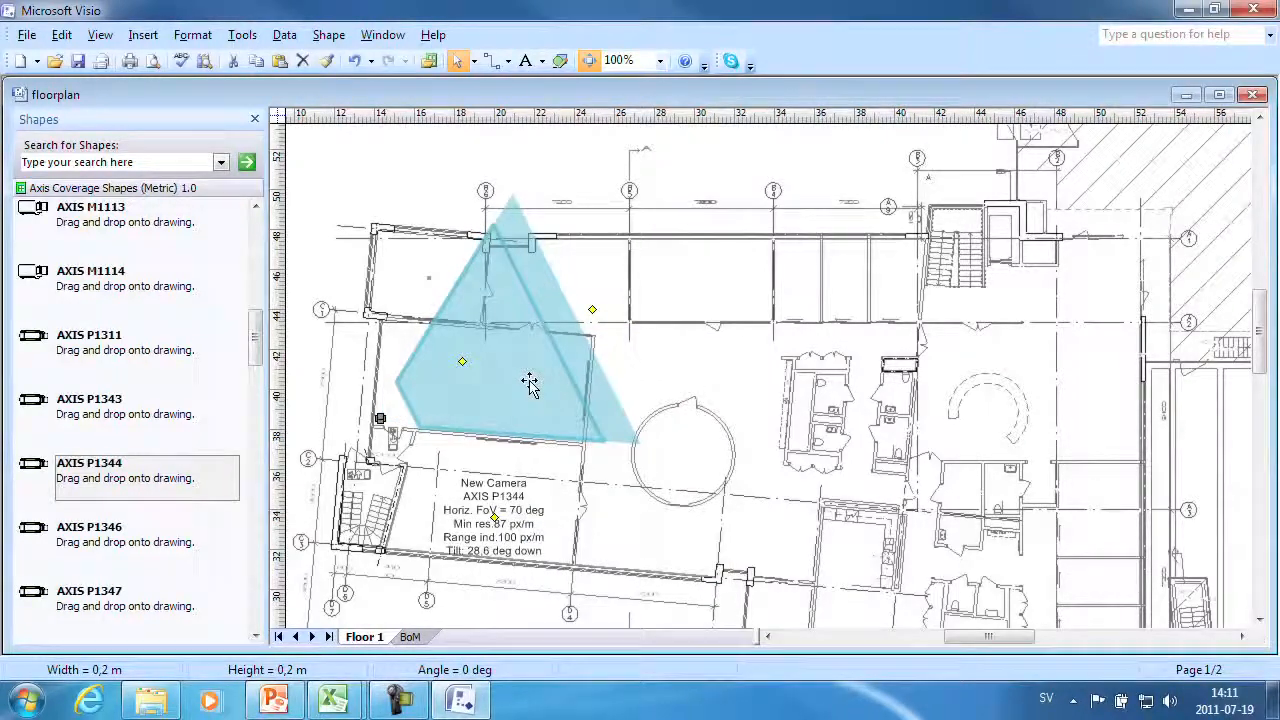
Try the Axis Corridor Format on the AXIS P1344 camera and return it to the standard format.
{"action": "right_click", "coordinate": [530, 384]}
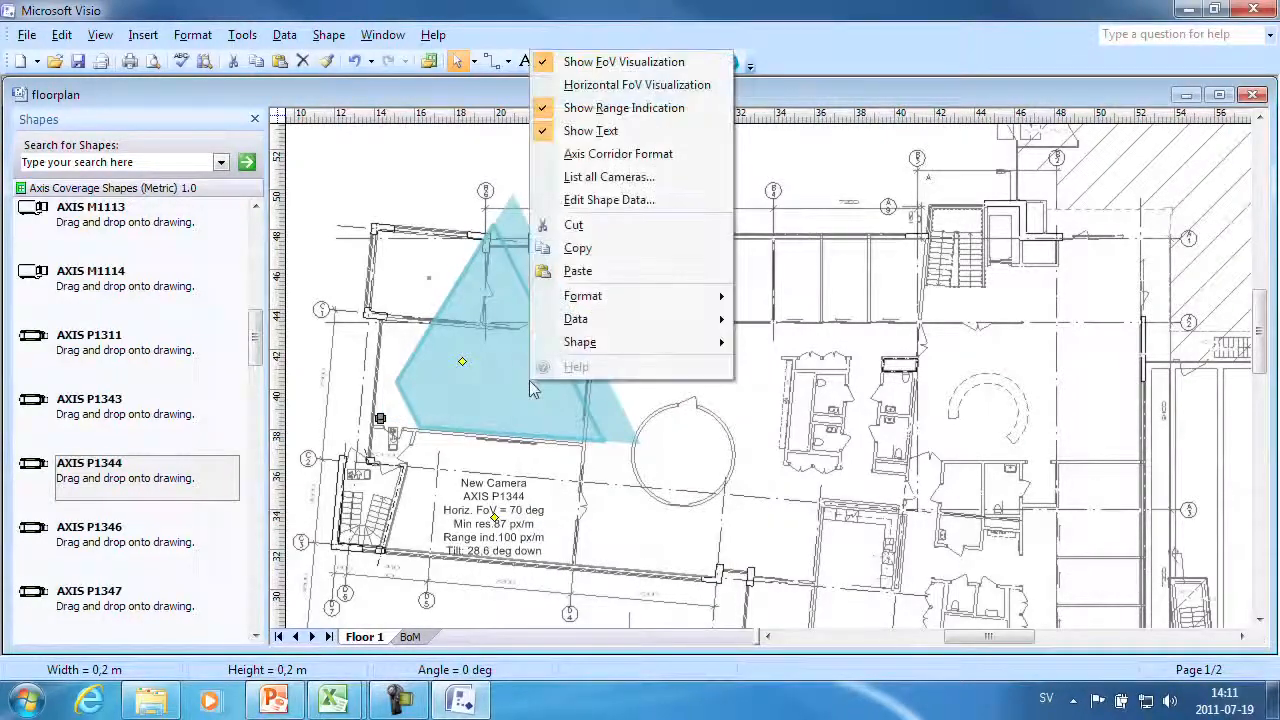
{"action": "left_click", "coordinate": [550, 156]}
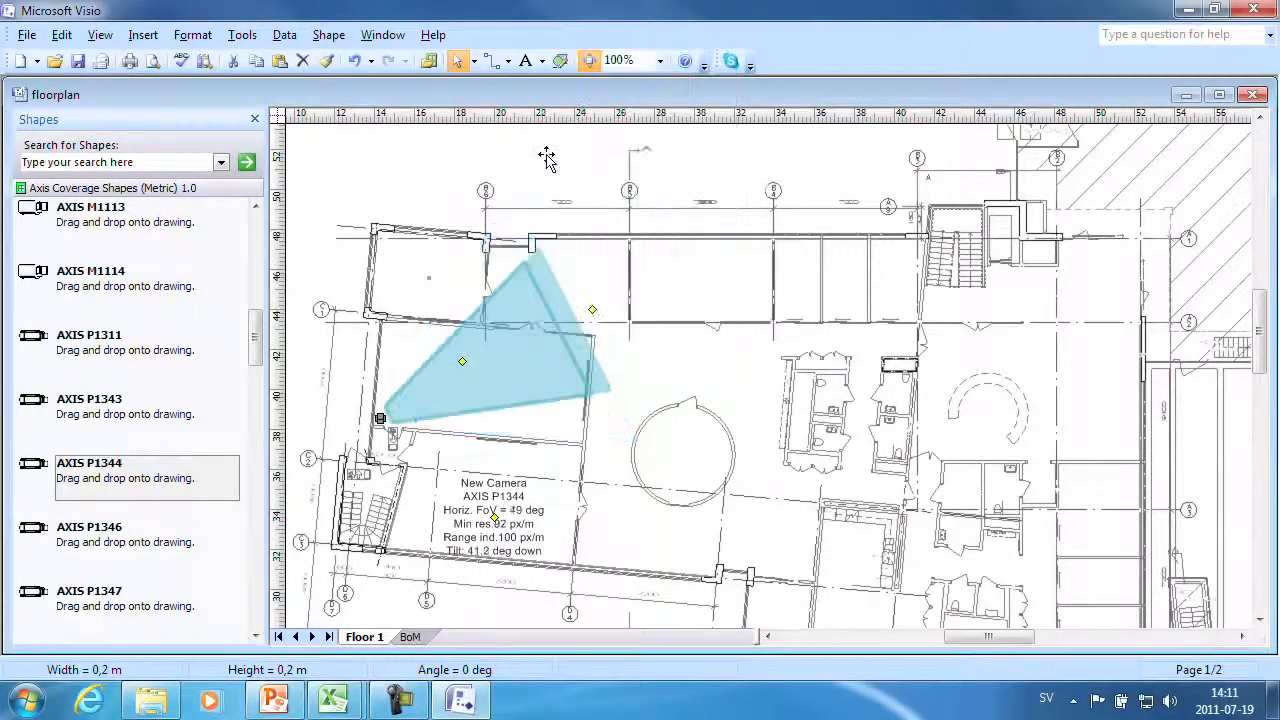
{"action": "right_click", "coordinate": [522, 362]}
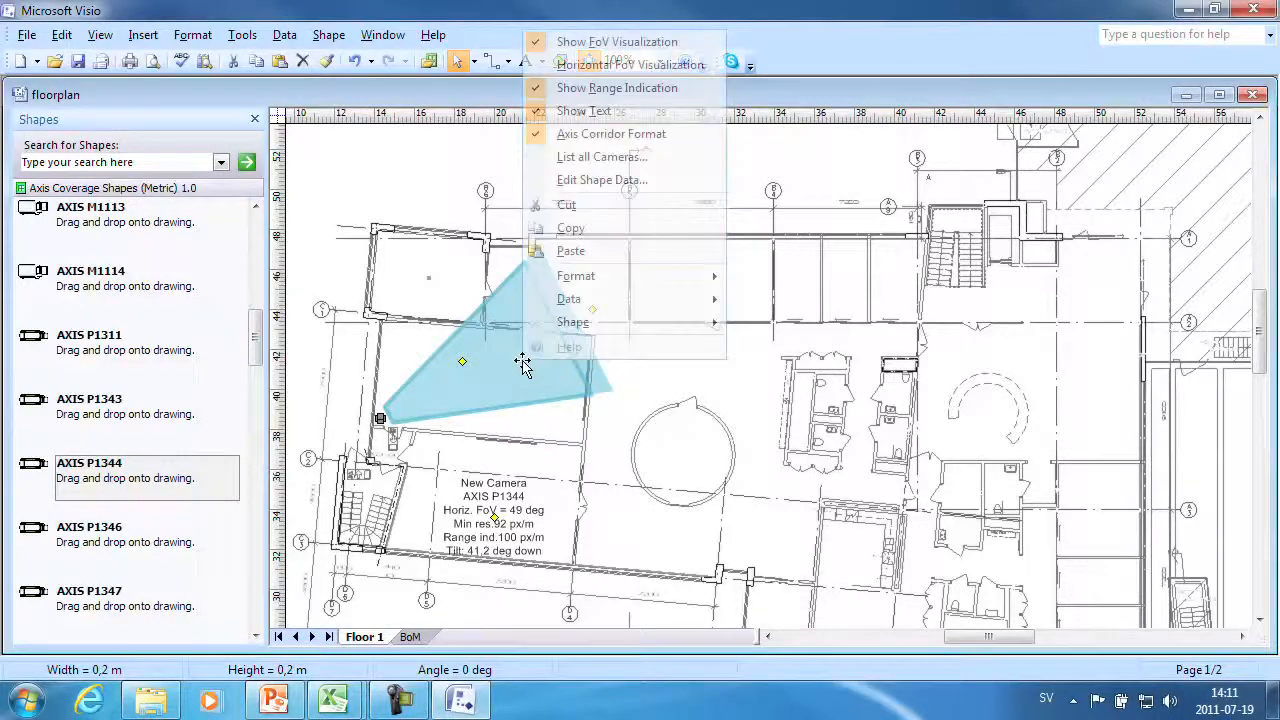
{"action": "left_click", "coordinate": [538, 141]}
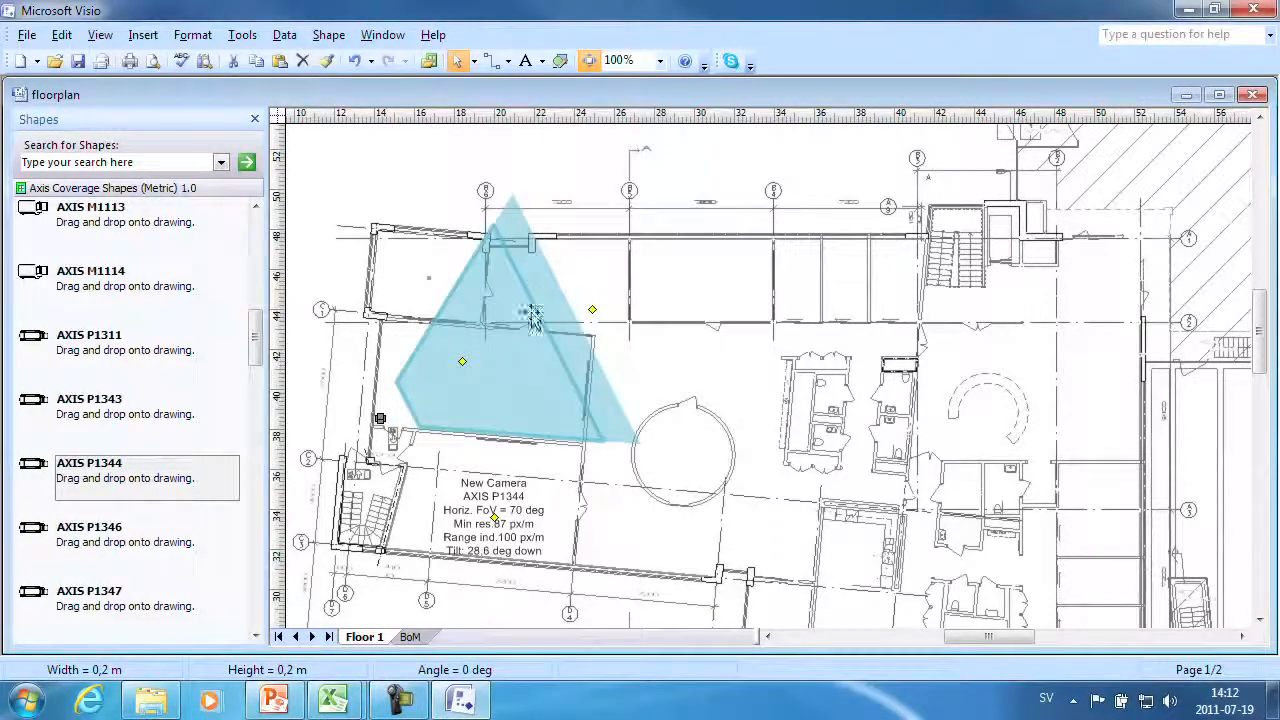
Set the AXIS P1344 camera's symbol scale to 1000% in its shape data.
{"action": "right_click", "coordinate": [520, 368]}
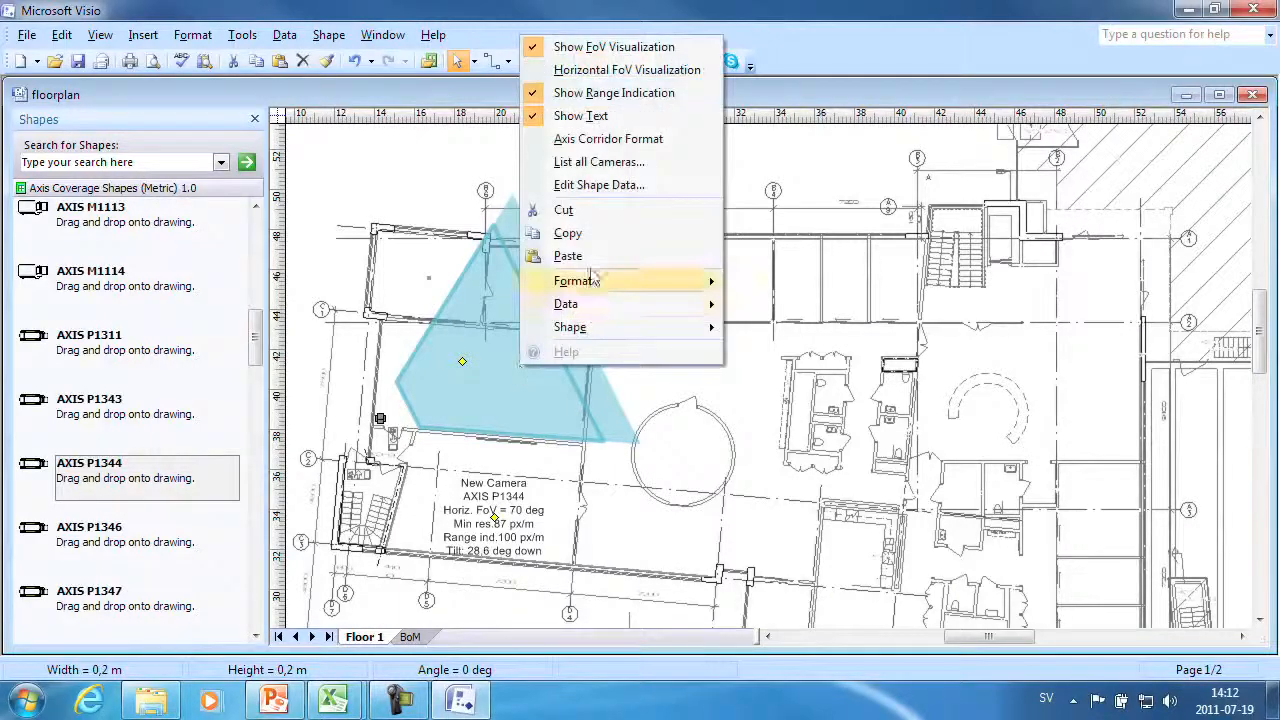
{"action": "left_click", "coordinate": [600, 185]}
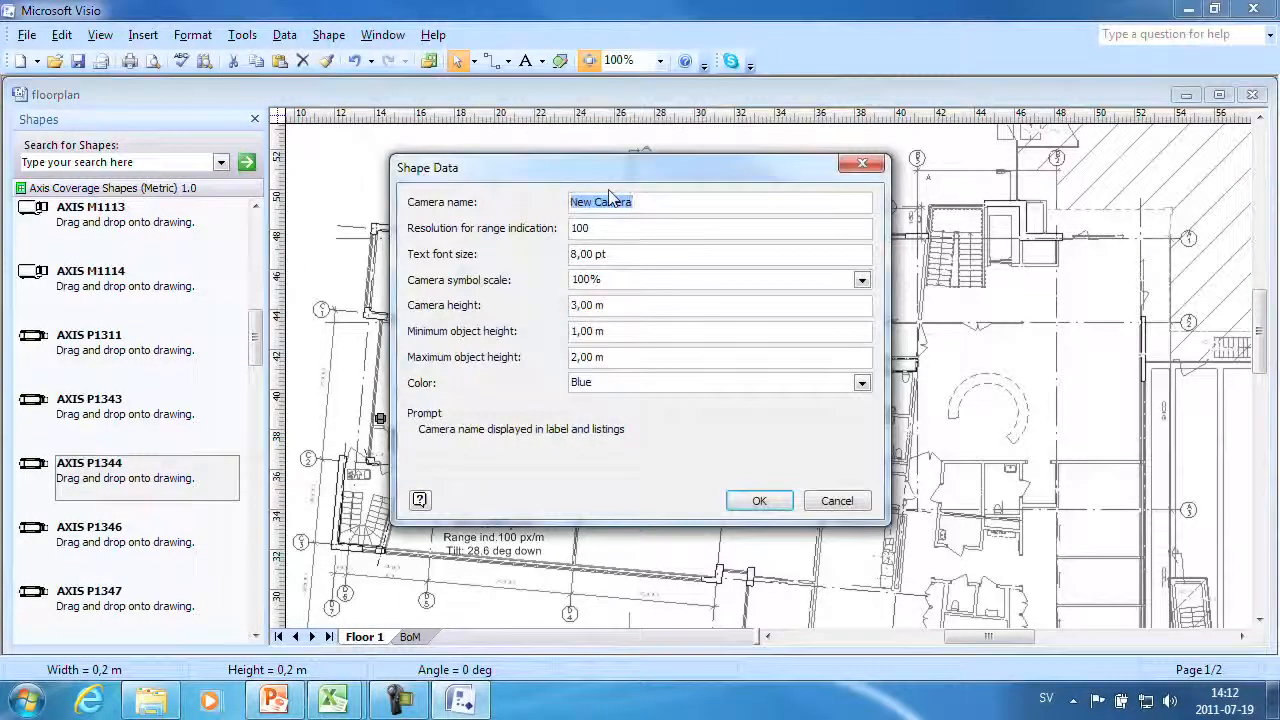
{"action": "left_click", "coordinate": [861, 281]}
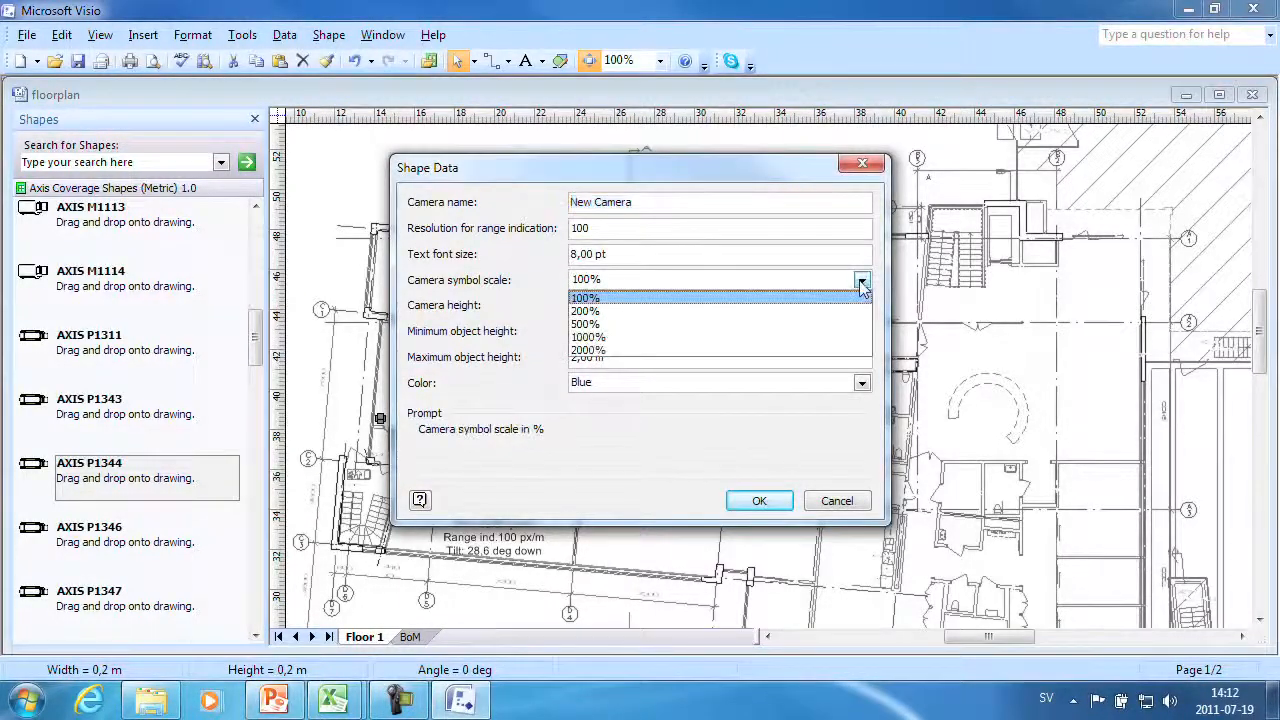
{"action": "left_click", "coordinate": [755, 337]}
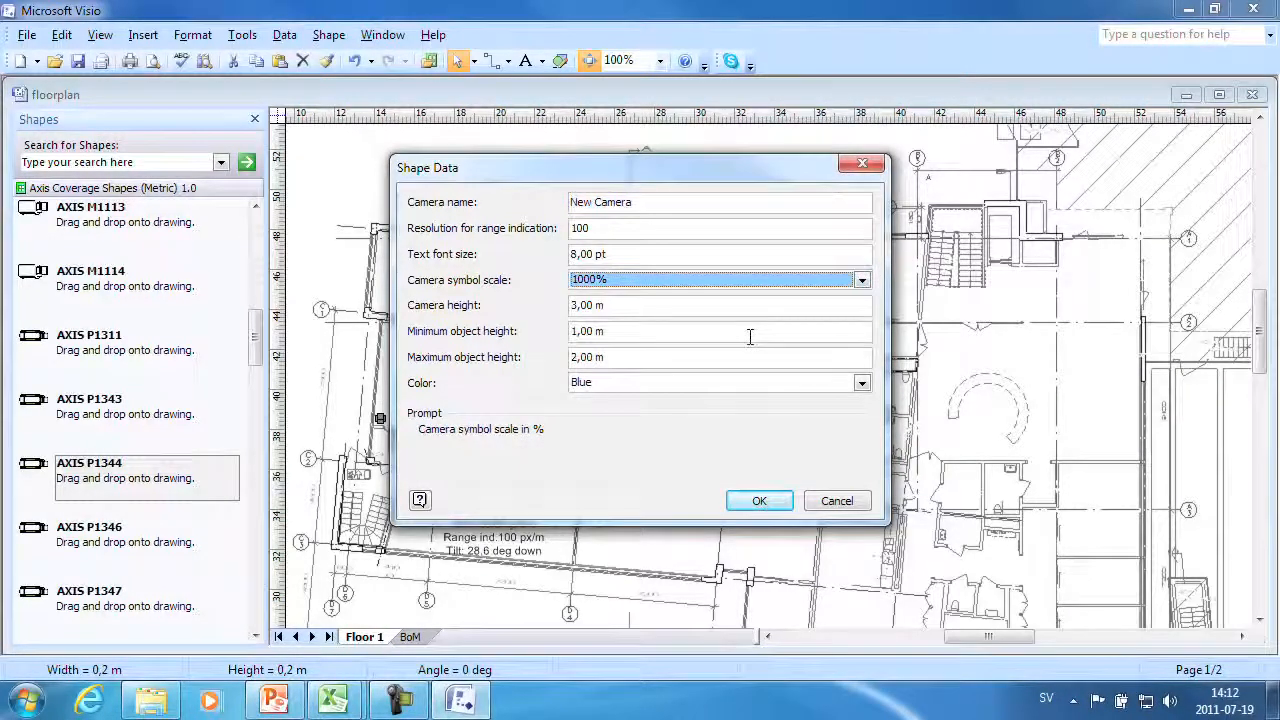
{"action": "left_click", "coordinate": [761, 499]}
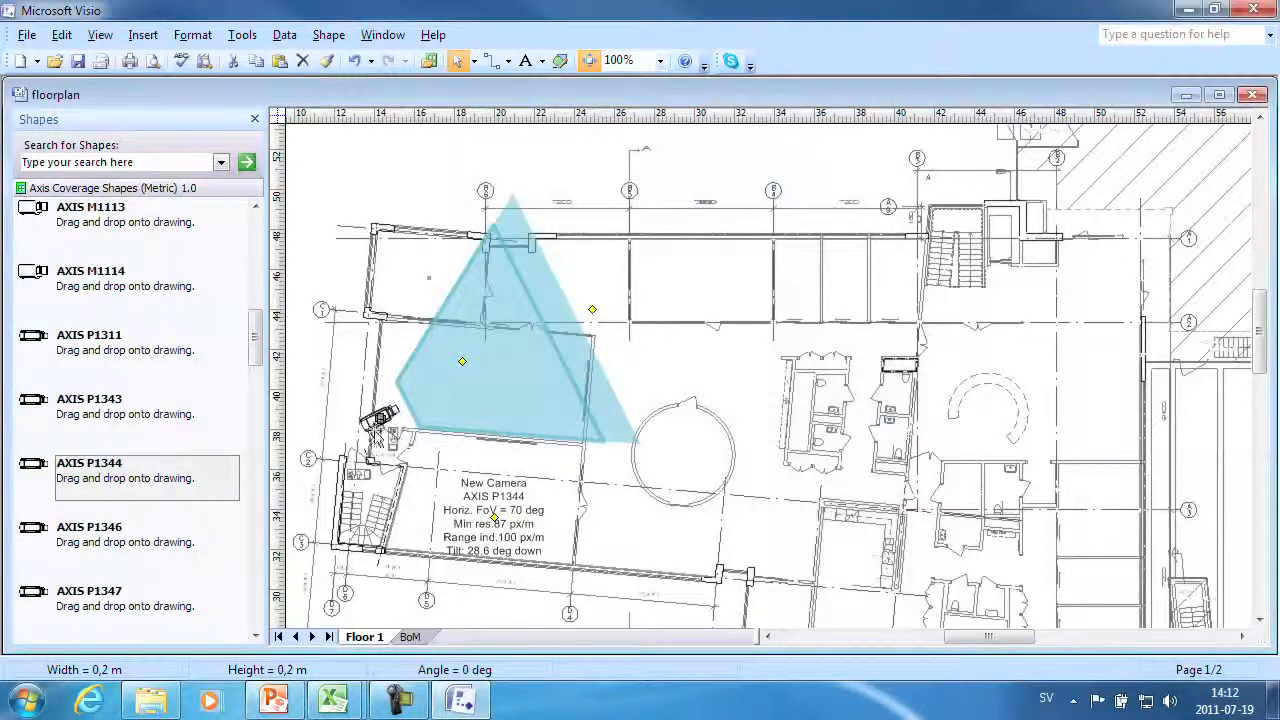
Place an AXIS Q6034 camera along the corridor wall above the circular room.
{"action": "left_click", "coordinate": [312, 409]}
{"action": "left_click_drag", "start_coordinate": [257, 352], "coordinate": [256, 594]}
{"action": "left_click_drag", "start_coordinate": [37, 430], "coordinate": [697, 335]}
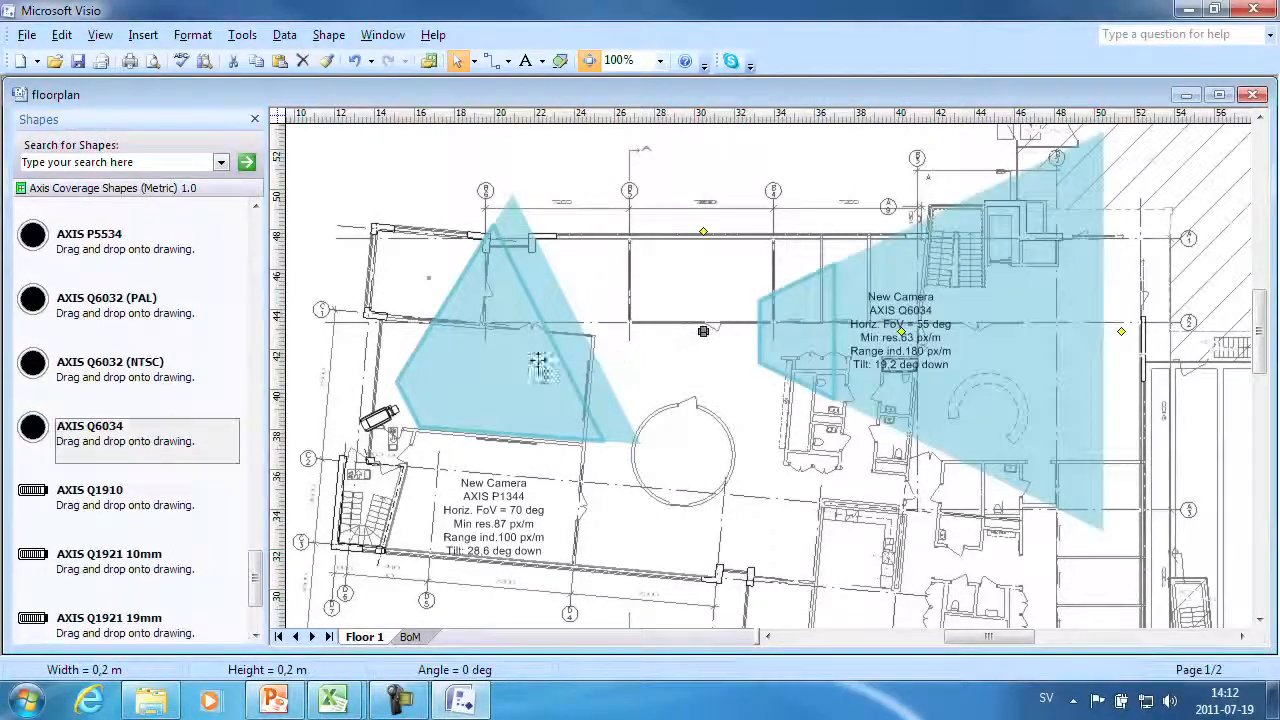
Name the AXIS P1344 camera "Conference room" in its shape data.
{"action": "right_click", "coordinate": [488, 360]}
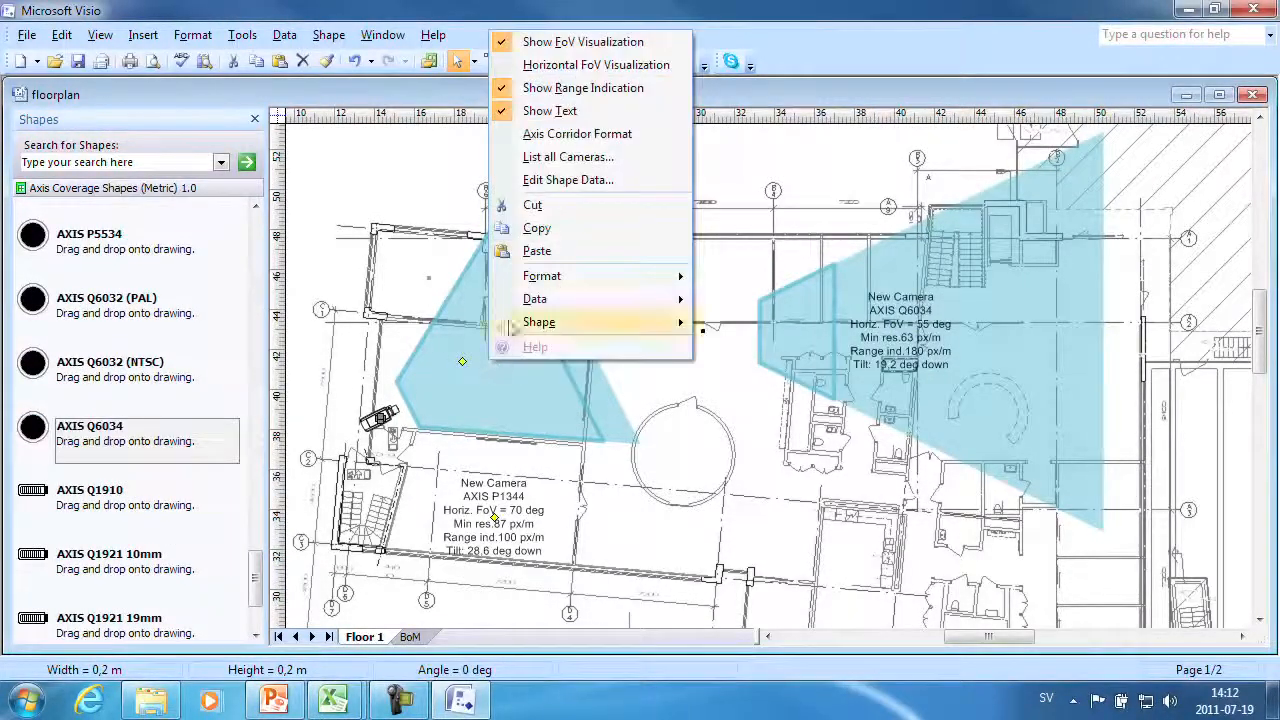
{"action": "left_click", "coordinate": [548, 180]}
{"action": "type", "text": "Conference room"}
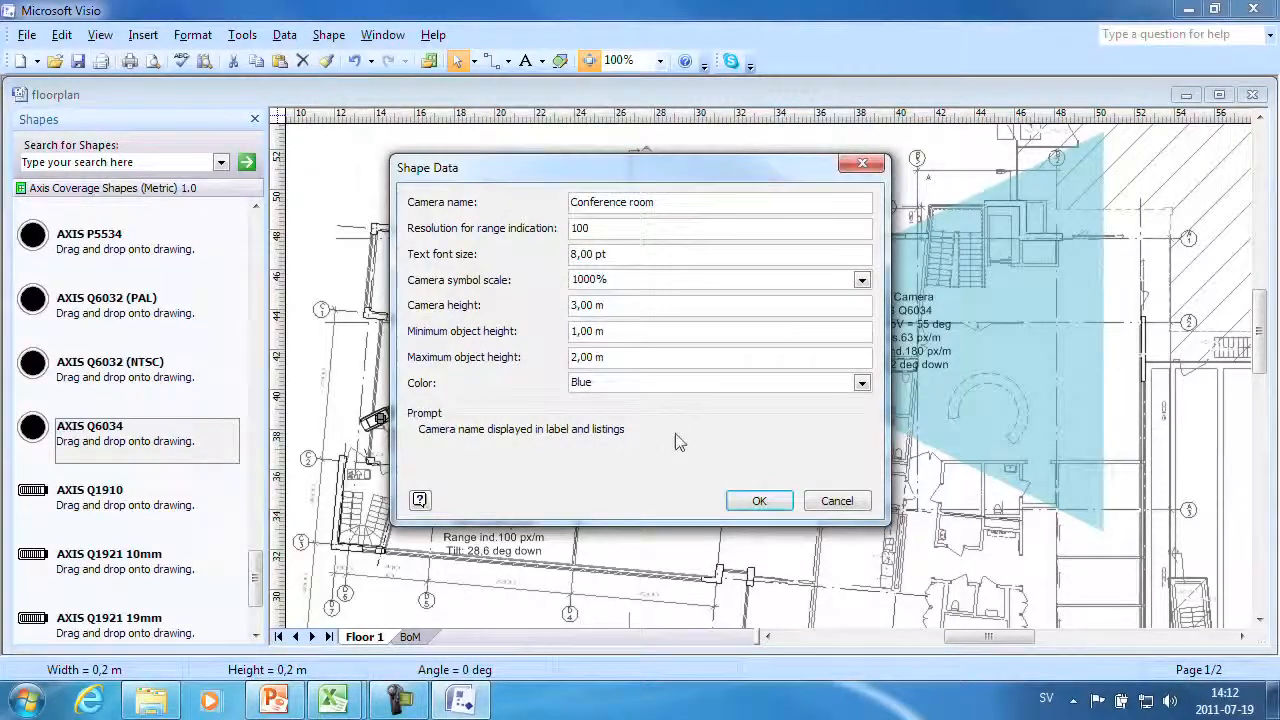
{"action": "left_click", "coordinate": [744, 504]}
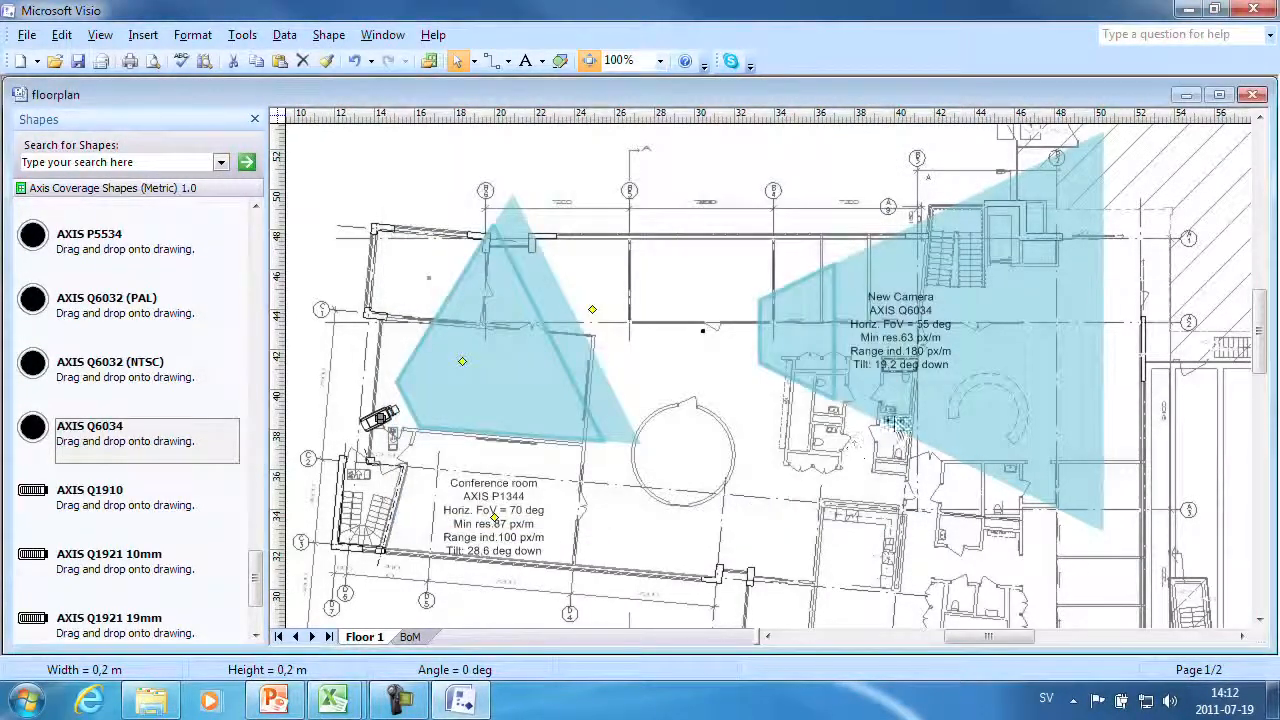
Name the AXIS Q6034 camera "Lounge area" and set its field-of-view color to Purple in its shape data.
{"action": "left_click", "coordinate": [975, 358]}
{"action": "right_click", "coordinate": [975, 357]}
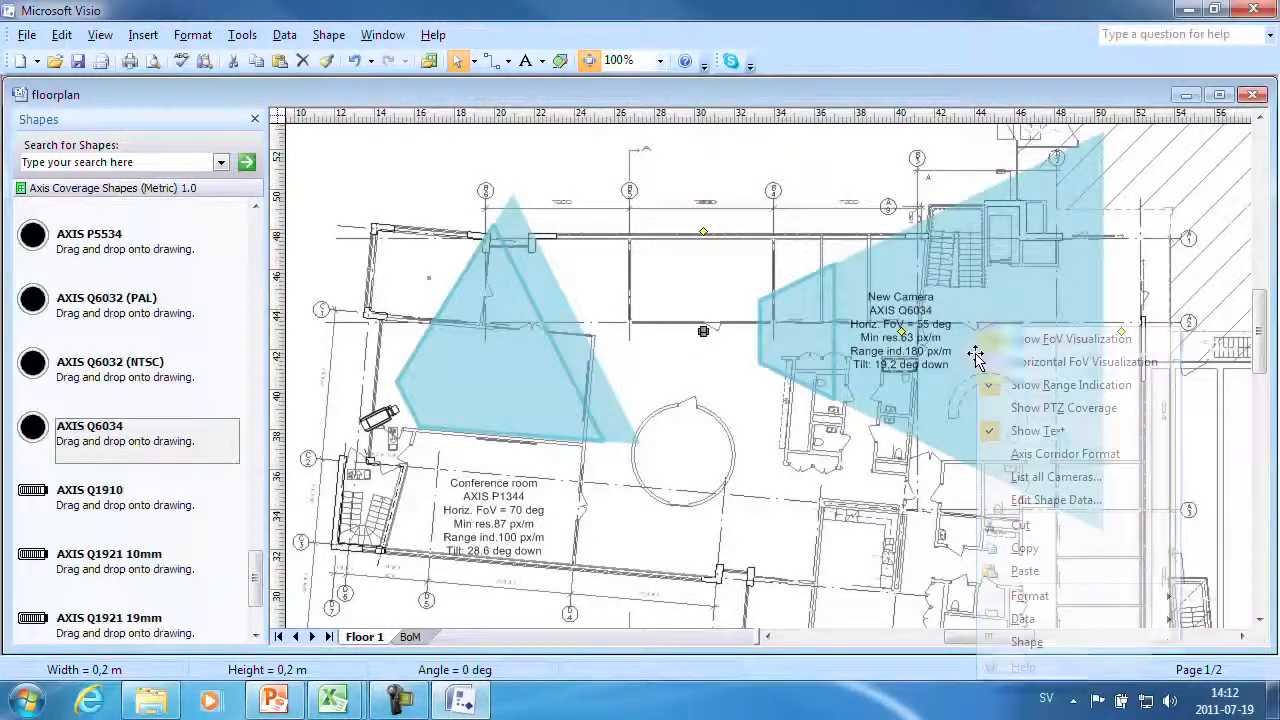
{"action": "left_click", "coordinate": [1018, 500]}
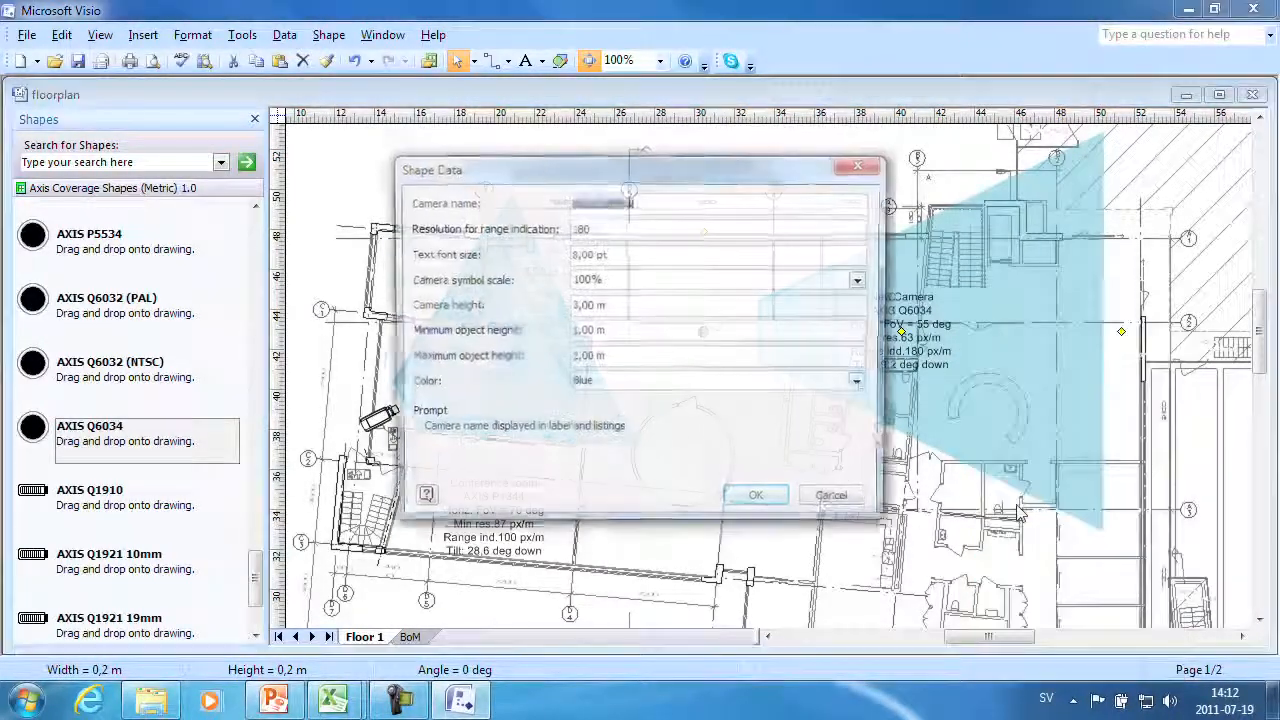
{"action": "left_click", "coordinate": [862, 386]}
{"action": "left_click", "coordinate": [834, 414]}
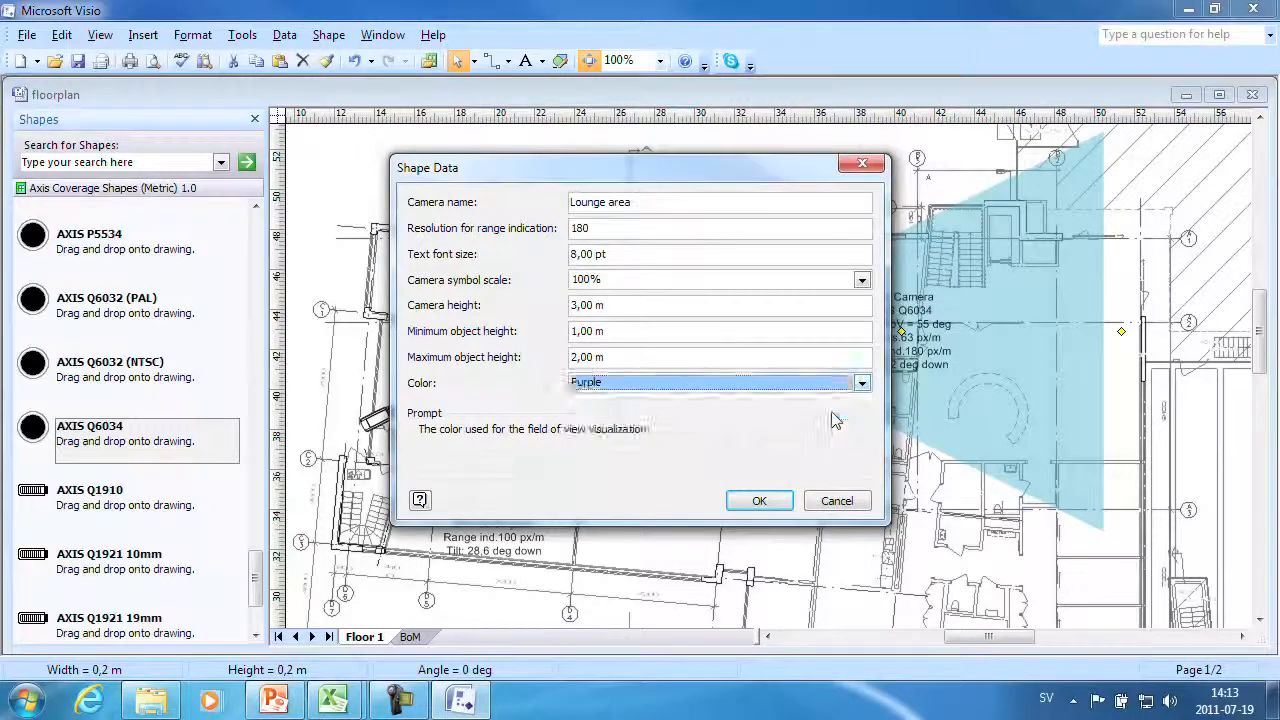
{"action": "left_click", "coordinate": [774, 505]}
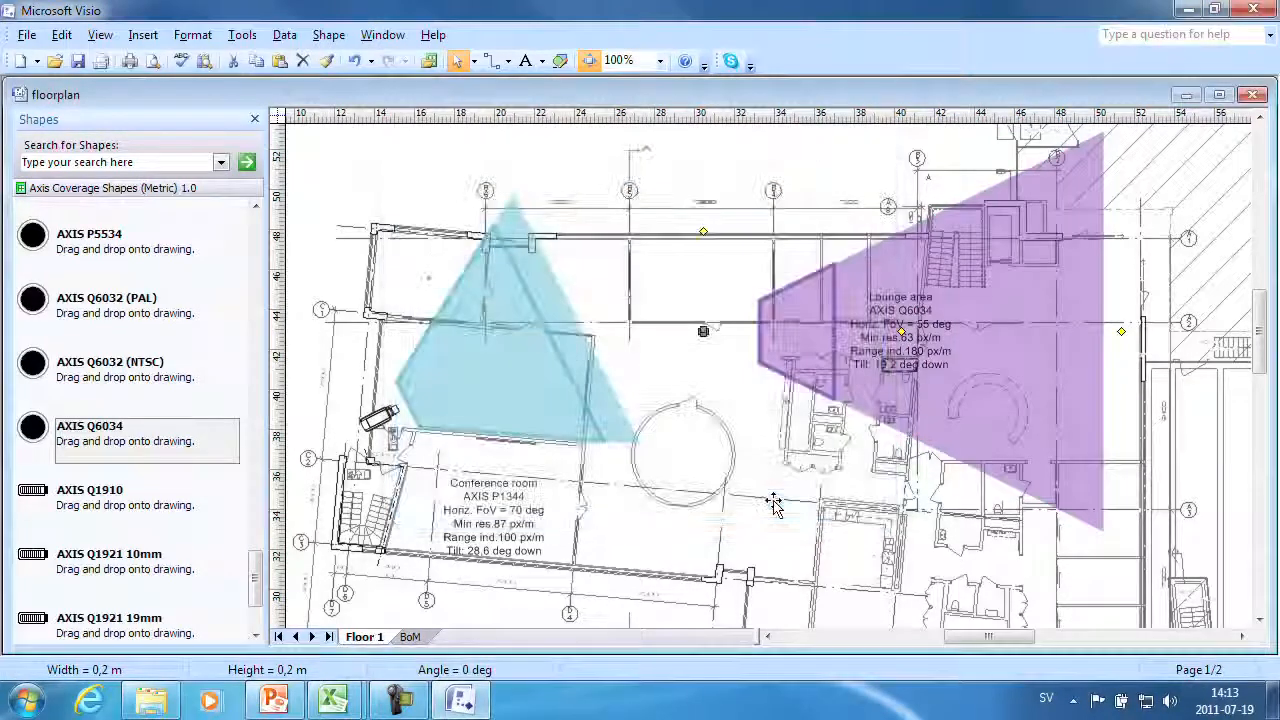
Show the PTZ coverage of the Lounge area camera, shorten its field of view, and move its label onto the circular room.
{"action": "right_click", "coordinate": [864, 384]}
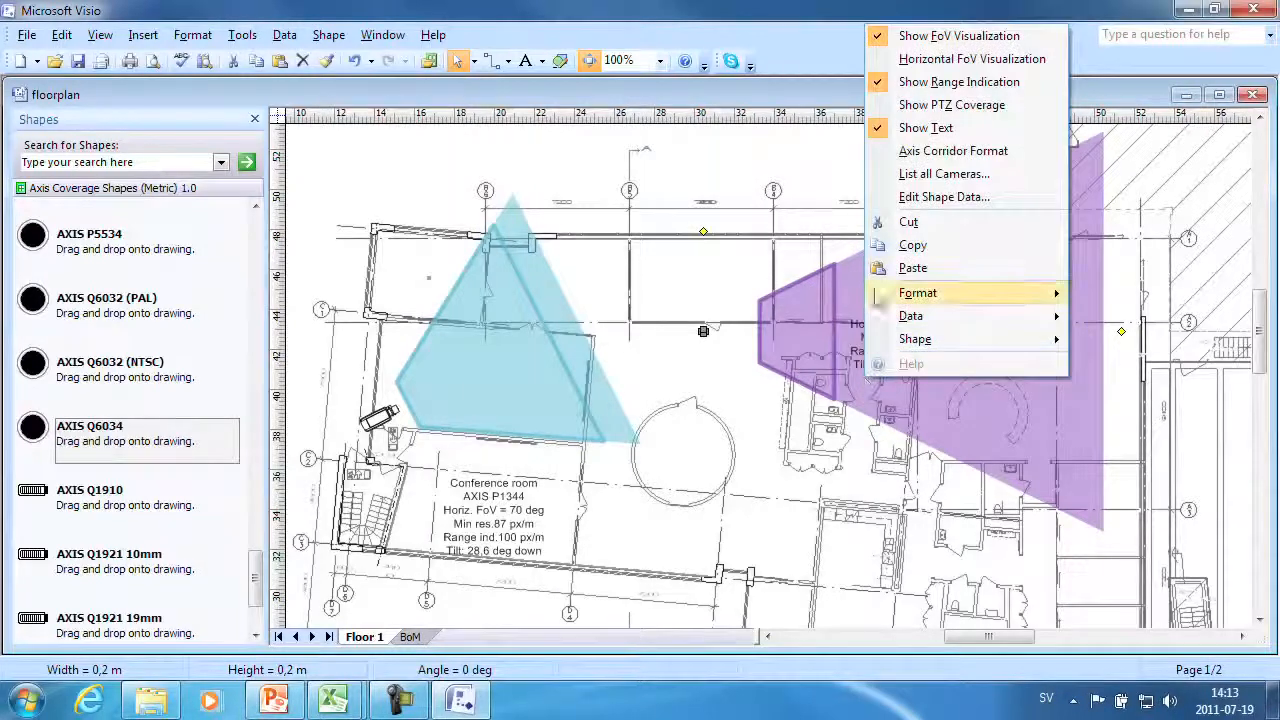
{"action": "left_click", "coordinate": [886, 106]}
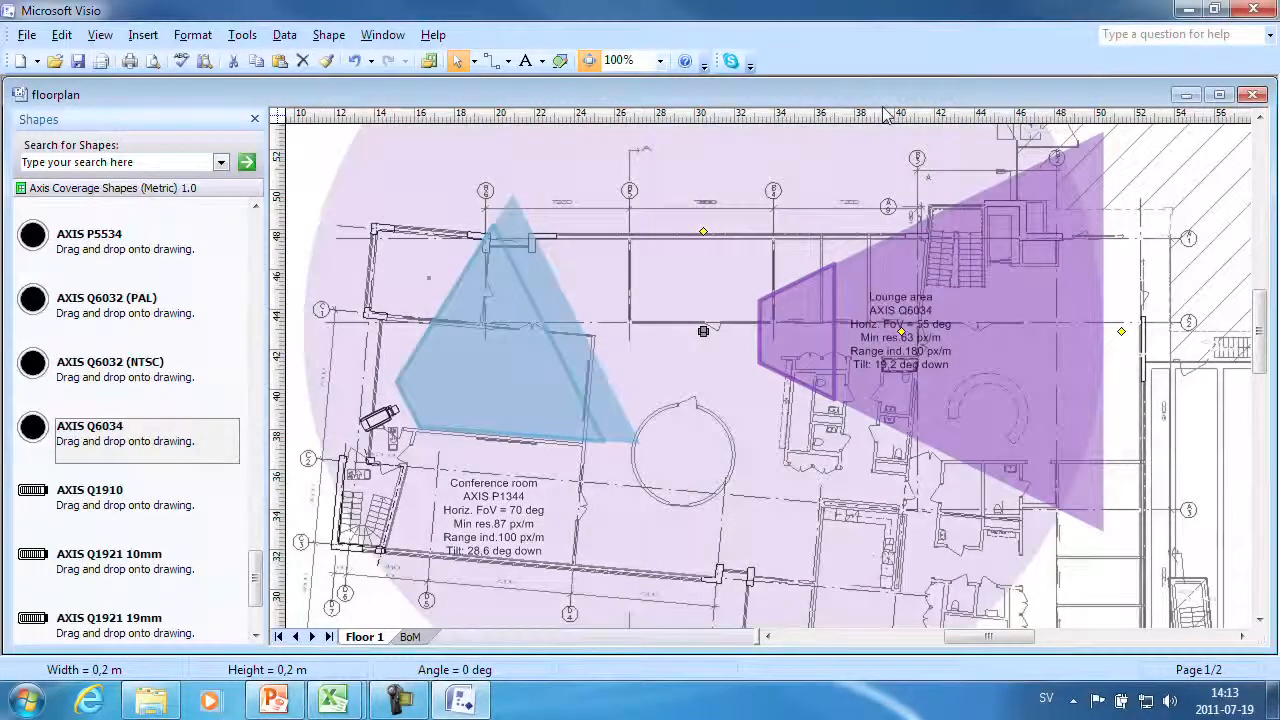
{"action": "left_click_drag", "start_coordinate": [1122, 333], "coordinate": [792, 363]}
{"action": "left_click_drag", "start_coordinate": [903, 333], "coordinate": [697, 448]}
Place an Axis Product Listing in the empty area below the floor plan and enlarge it to about 19 by 7.7 m.
{"action": "left_click_drag", "start_coordinate": [1263, 338], "coordinate": [1270, 403]}
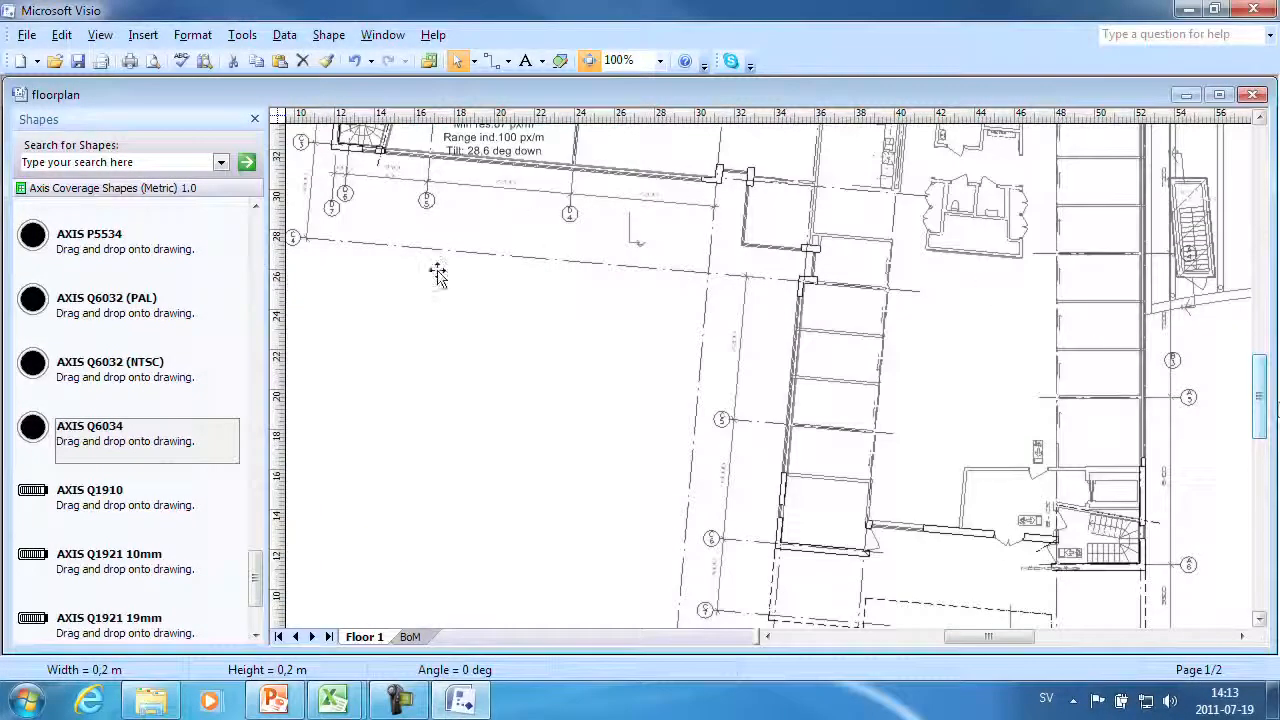
{"action": "left_click_drag", "start_coordinate": [256, 580], "coordinate": [255, 232]}
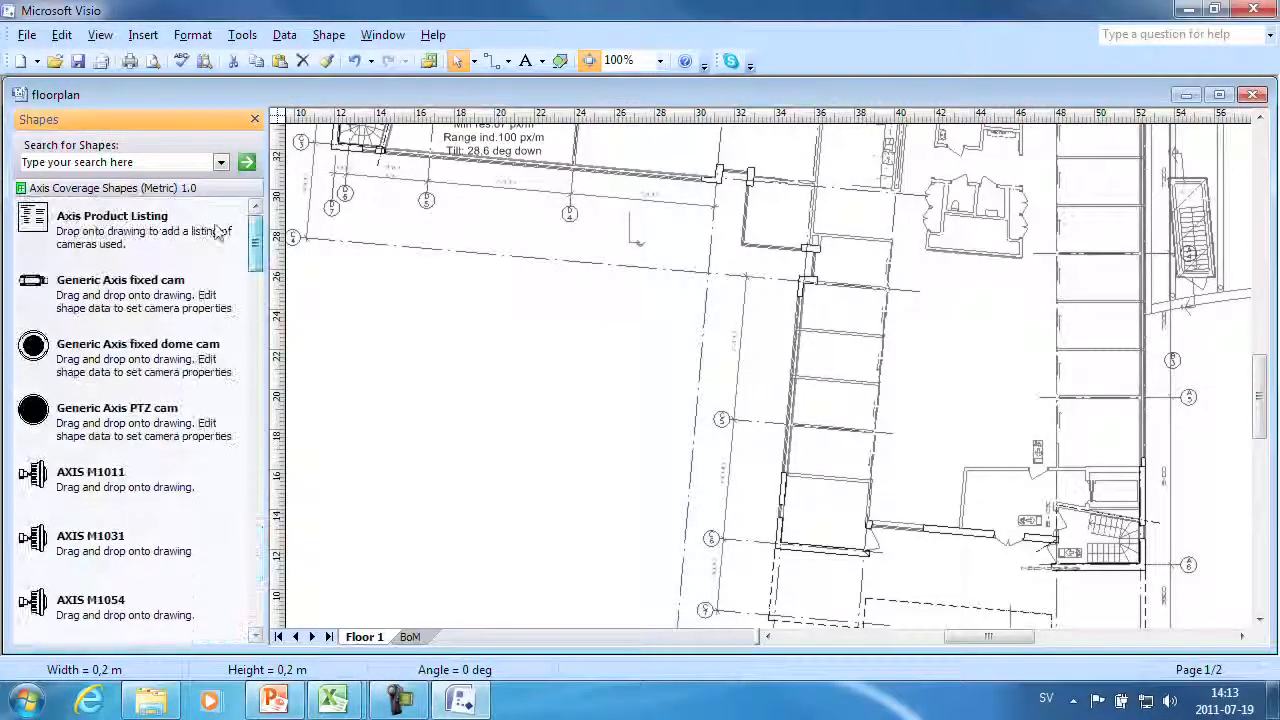
{"action": "left_click", "coordinate": [90, 226]}
{"action": "left_click_drag", "start_coordinate": [266, 291], "coordinate": [405, 350]}
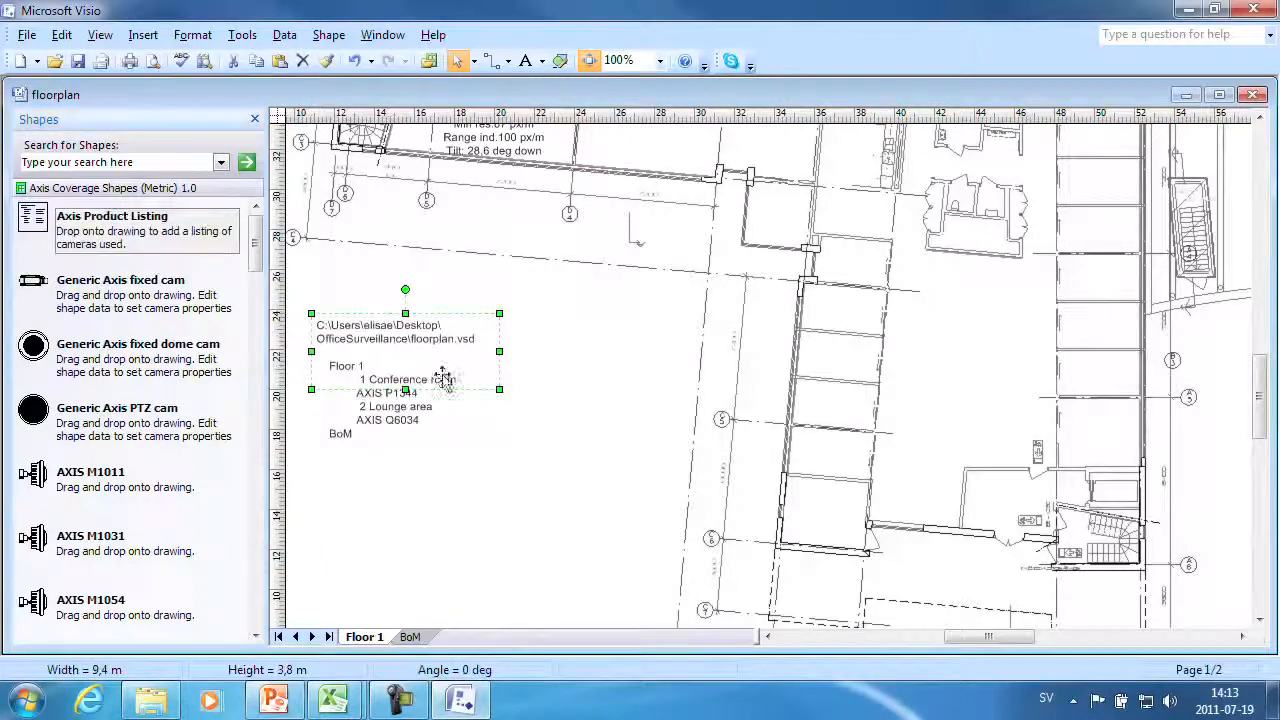
{"action": "left_click_drag", "start_coordinate": [499, 390], "coordinate": [643, 467]}
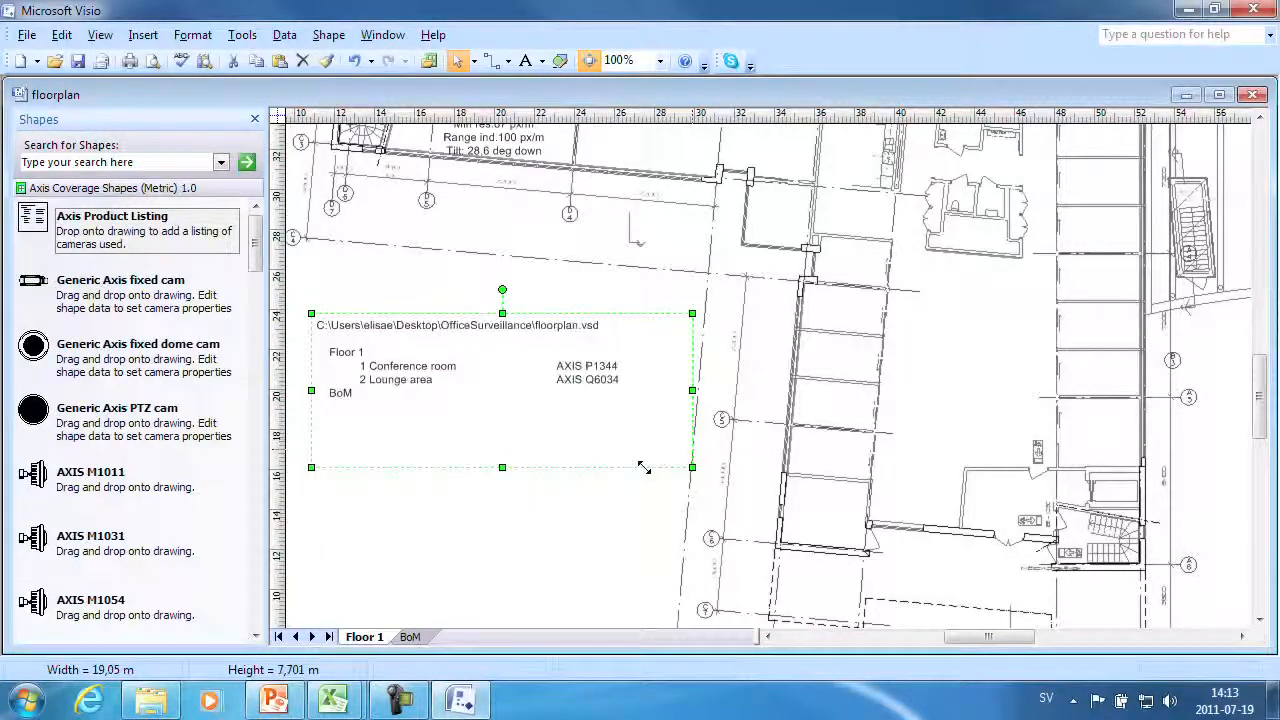
{"action": "left_click", "coordinate": [585, 496]}
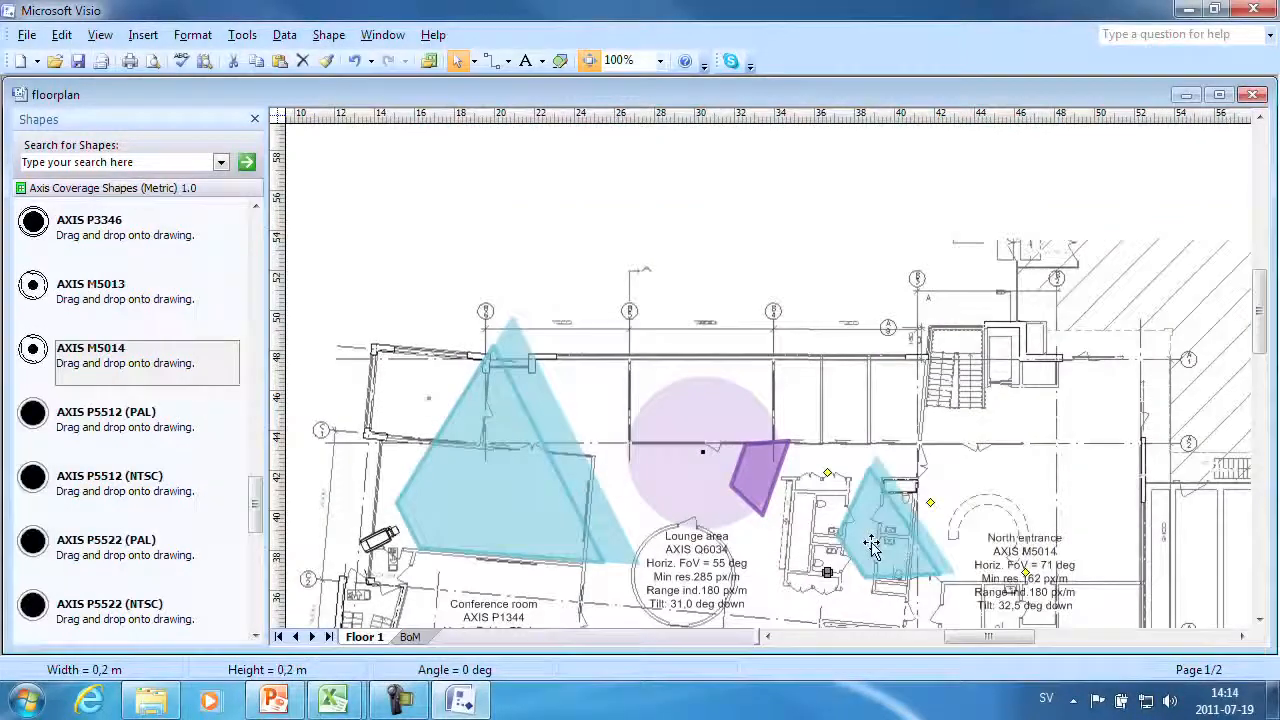
Move the North entrance AXIS M5014 camera to the area beside the upper staircase and update the product listing.
{"action": "left_click_drag", "start_coordinate": [872, 543], "coordinate": [1107, 404]}
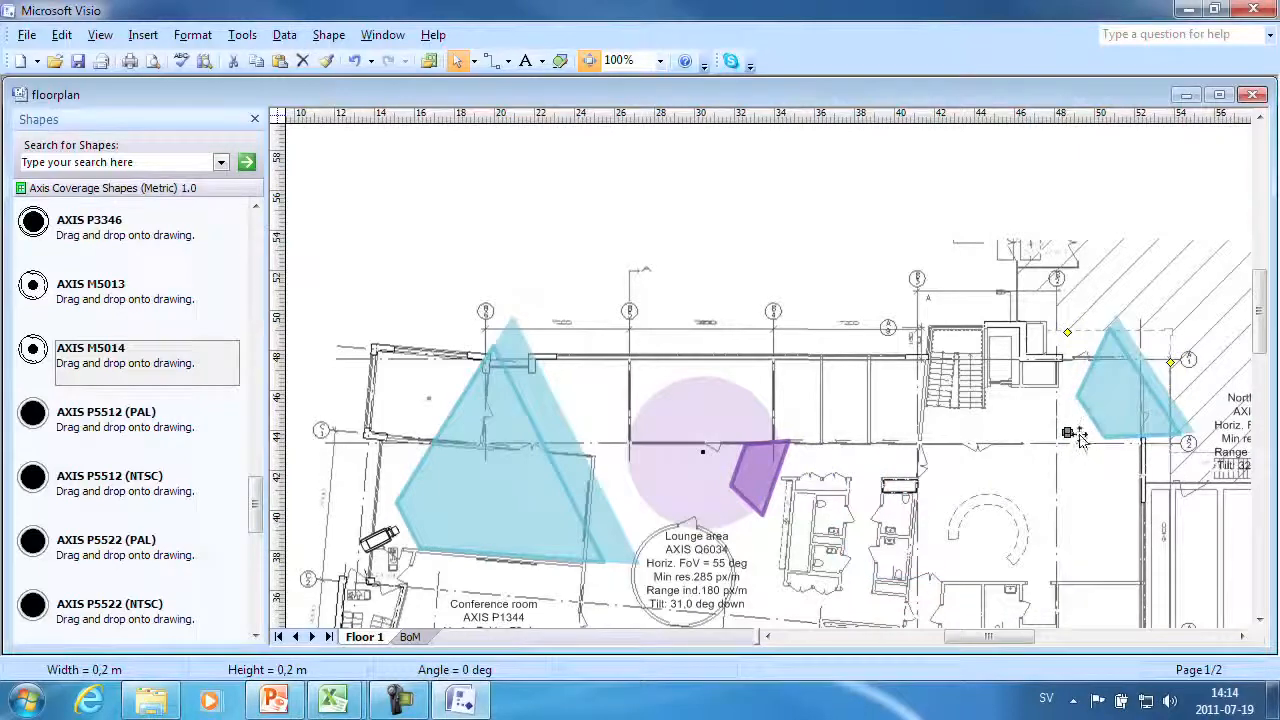
{"action": "scroll", "coordinate": [1260, 622], "scroll_direction": "down", "scroll_amount": 6}
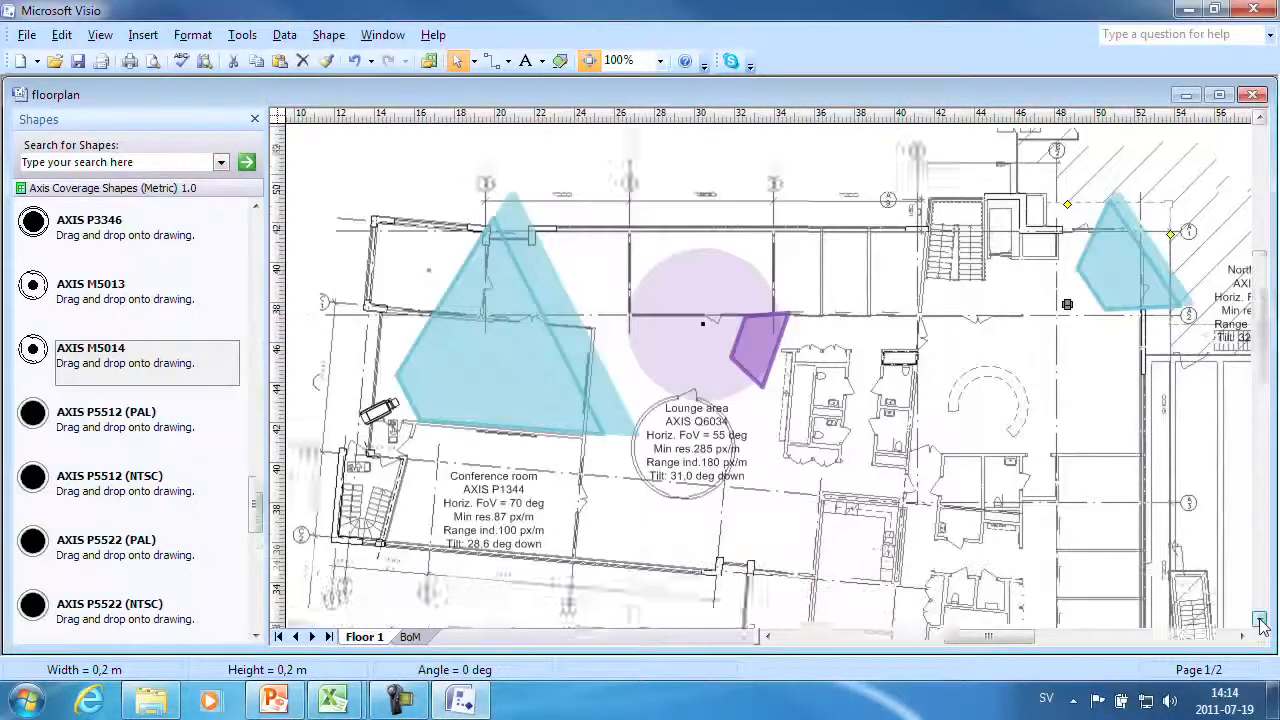
{"action": "right_click", "coordinate": [455, 465]}
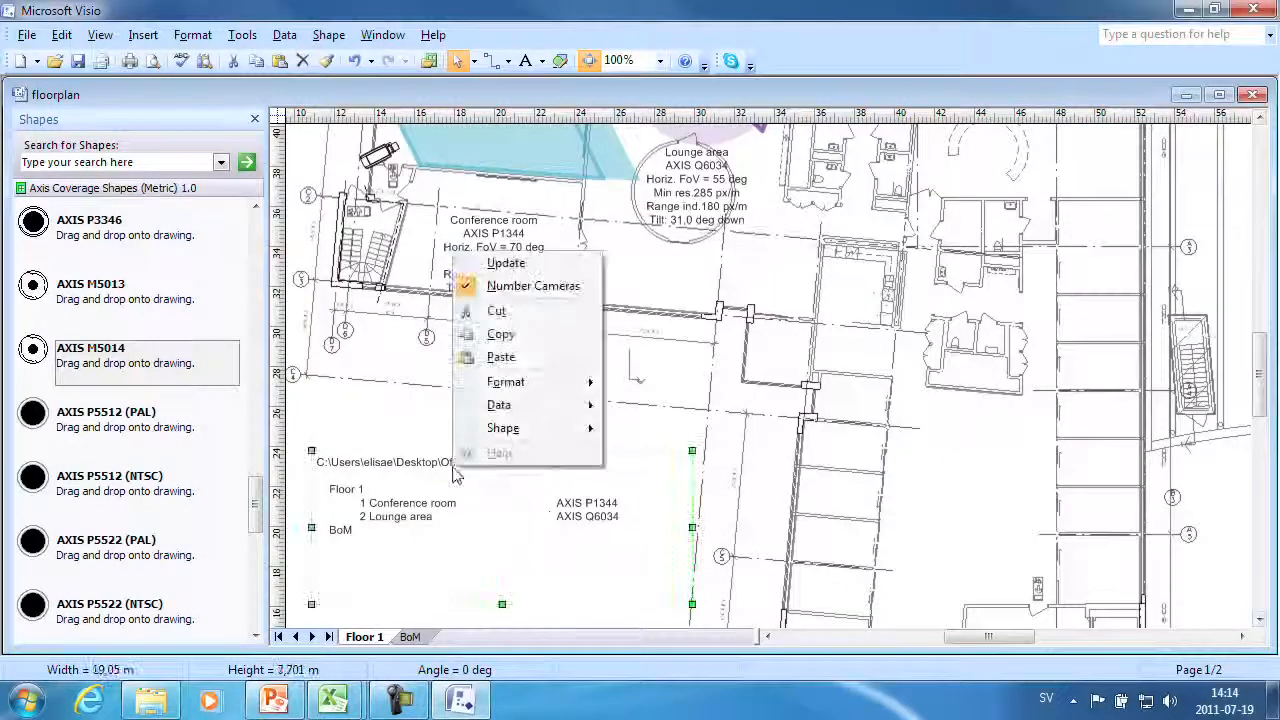
{"action": "left_click", "coordinate": [499, 266]}
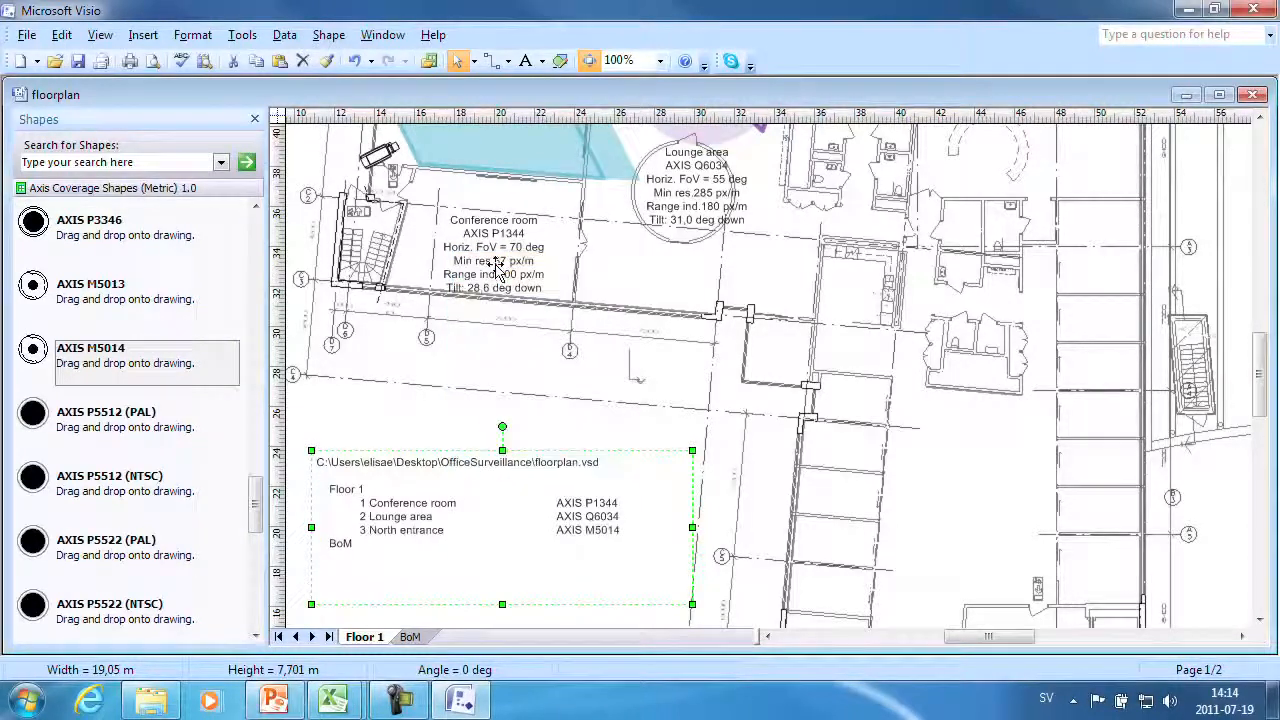
{"action": "left_click", "coordinate": [534, 430]}
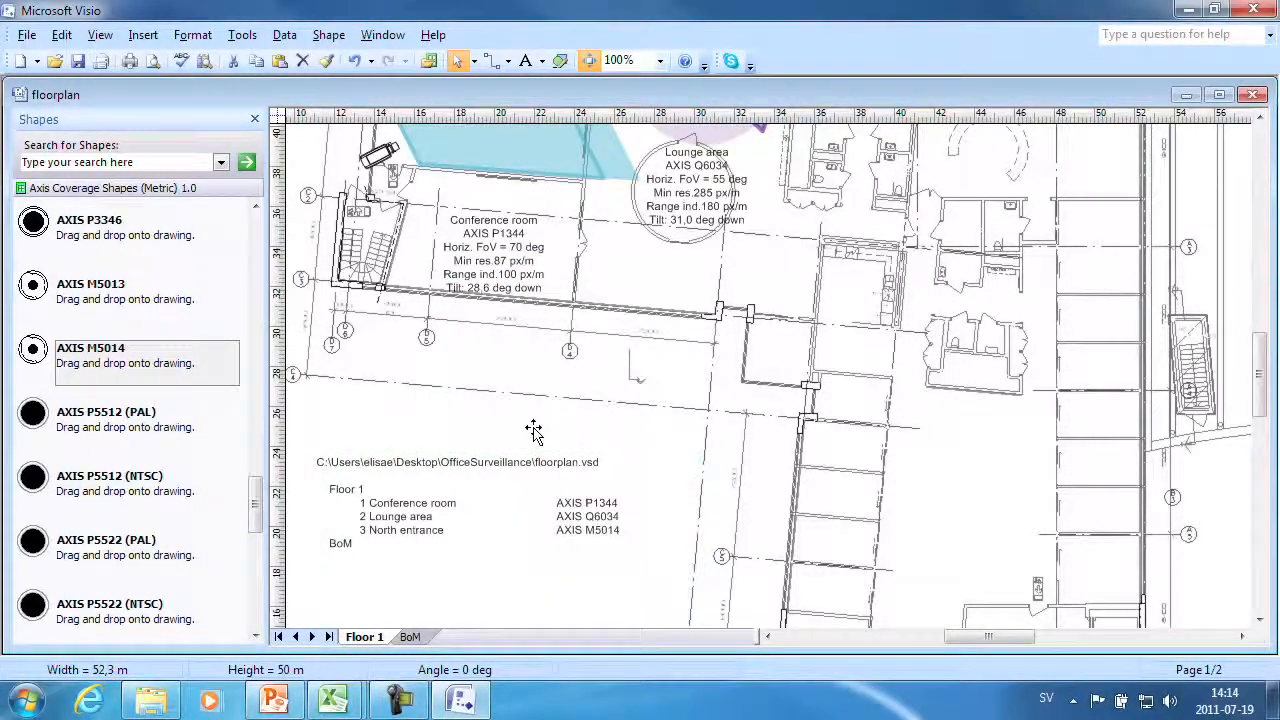
Copy the list of all cameras to the clipboard with tab separators and numbered cameras.
{"action": "left_click_drag", "start_coordinate": [1262, 407], "coordinate": [1265, 368]}
{"action": "left_click", "coordinate": [518, 346]}
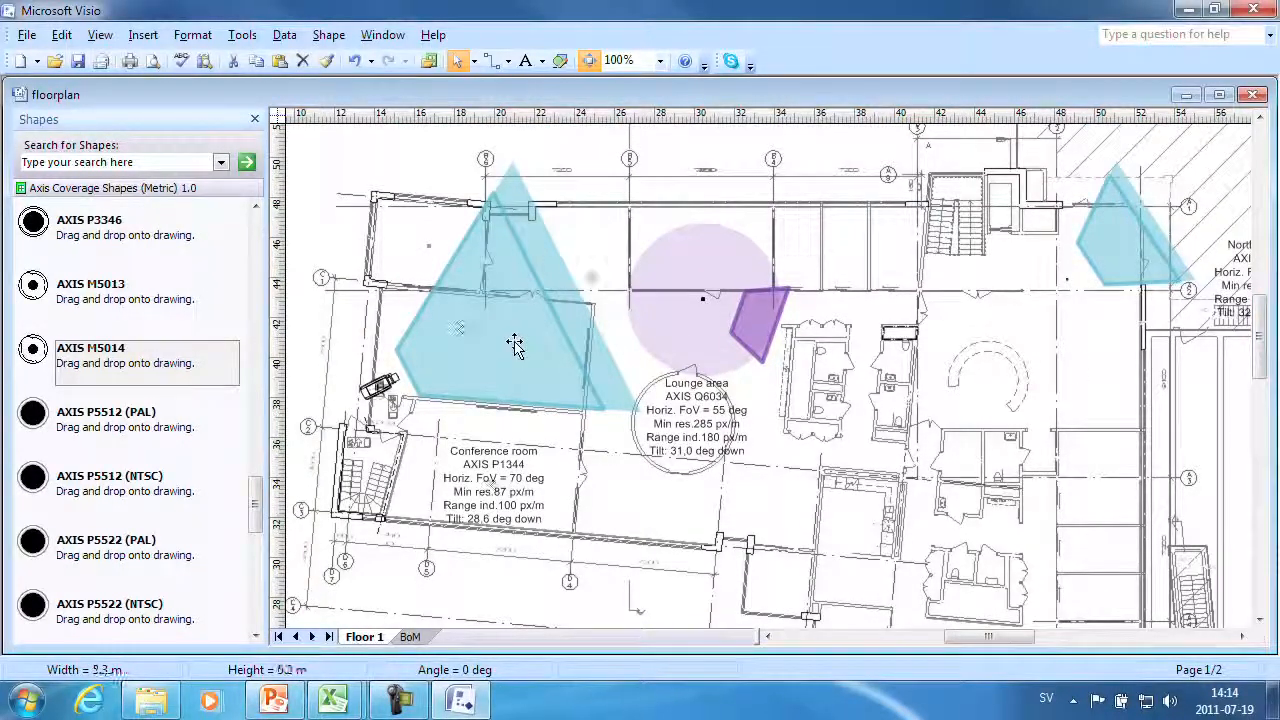
{"action": "right_click", "coordinate": [519, 350]}
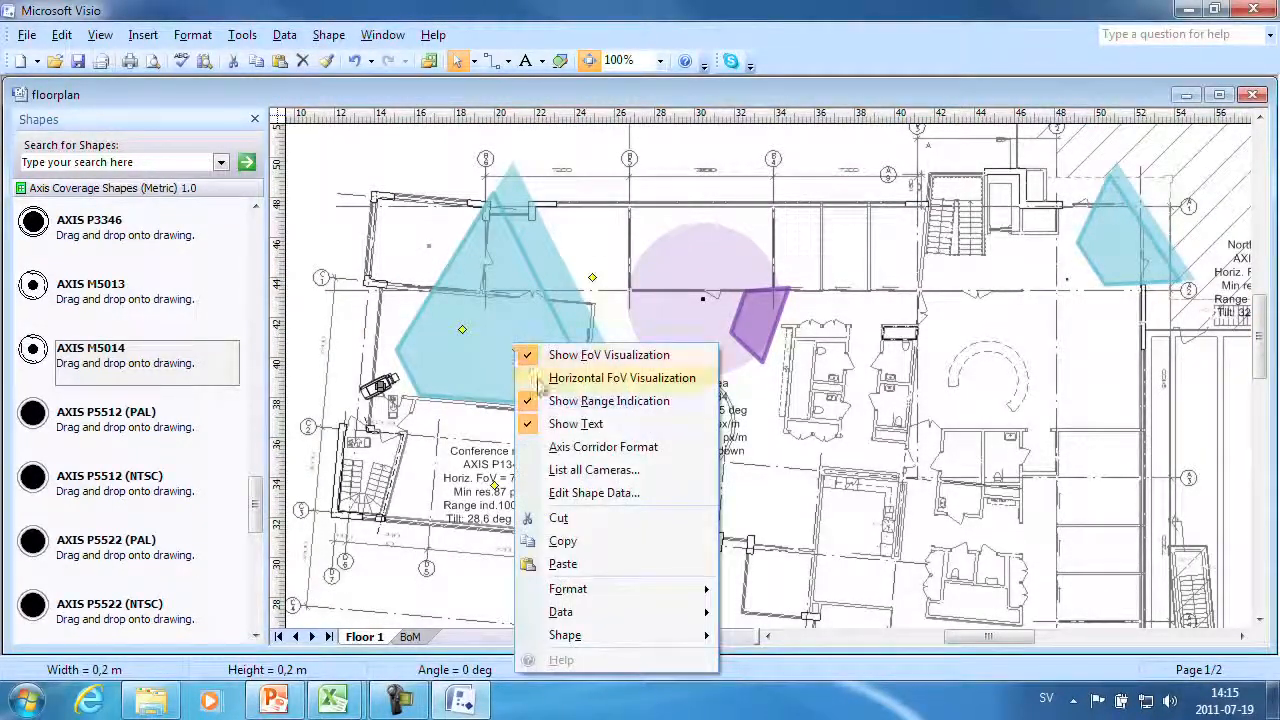
{"action": "left_click", "coordinate": [575, 470]}
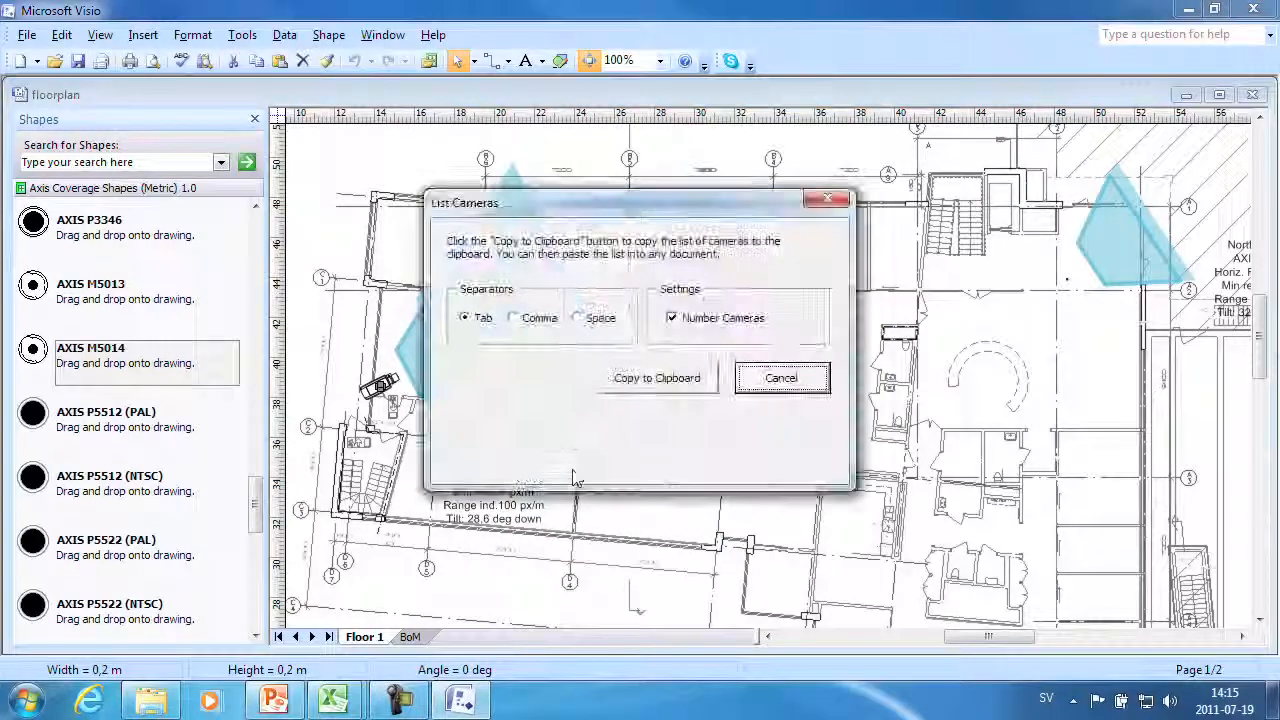
{"action": "left_click", "coordinate": [640, 392]}
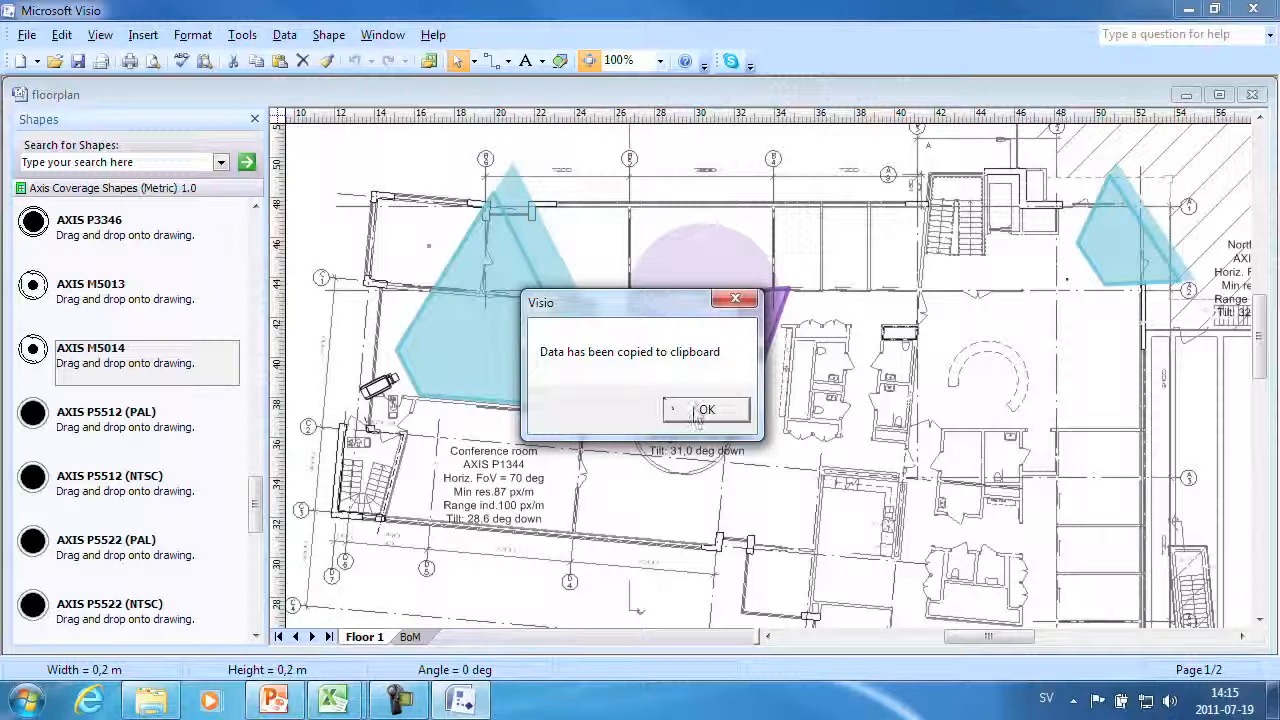
{"action": "left_click", "coordinate": [704, 411]}
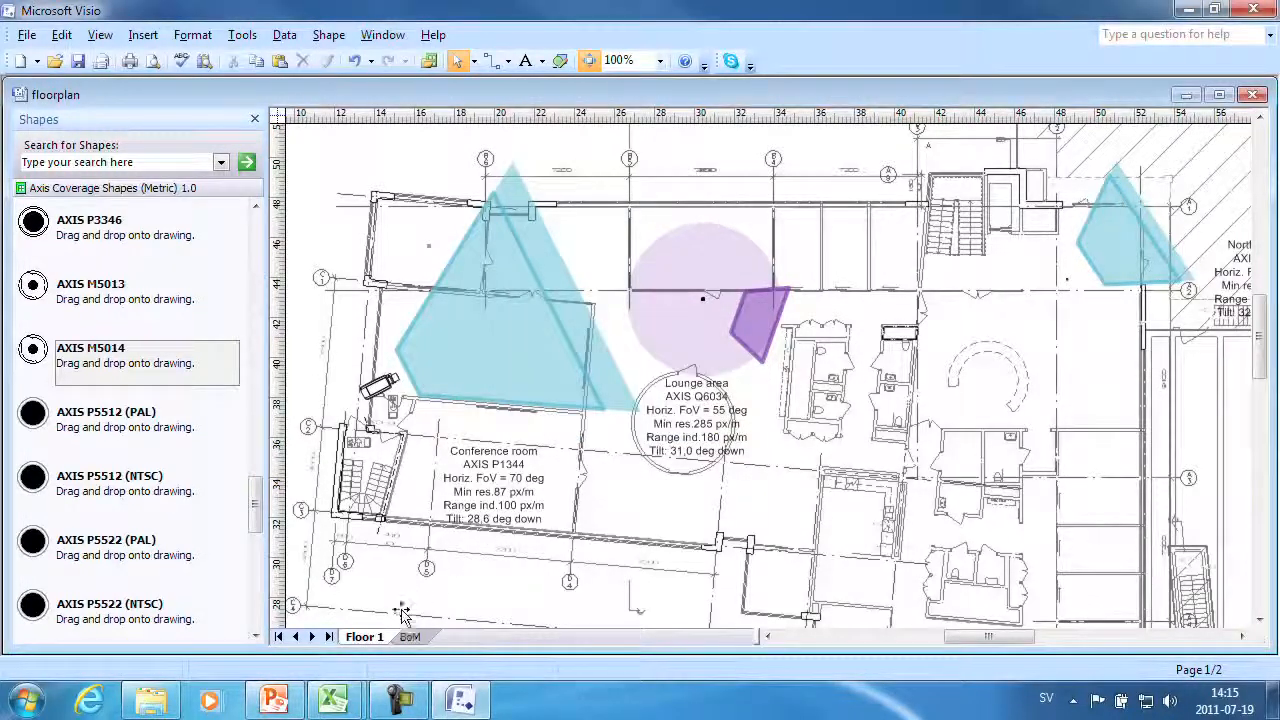
Switch to Excel and paste the copied camera list.
{"action": "left_click", "coordinate": [340, 700]}
{"action": "key", "text": "ctrl+v"}
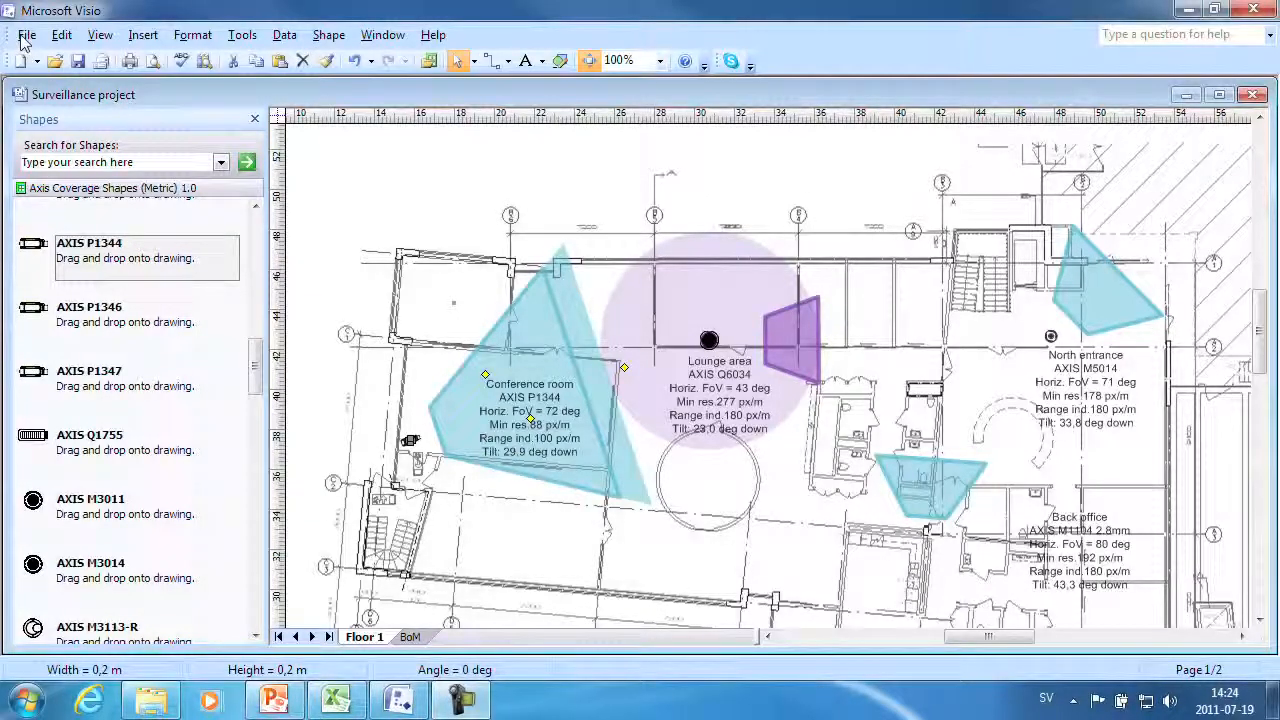
Open Save As for the Surveillance project drawing in Visio.
{"action": "left_click", "coordinate": [25, 36]}
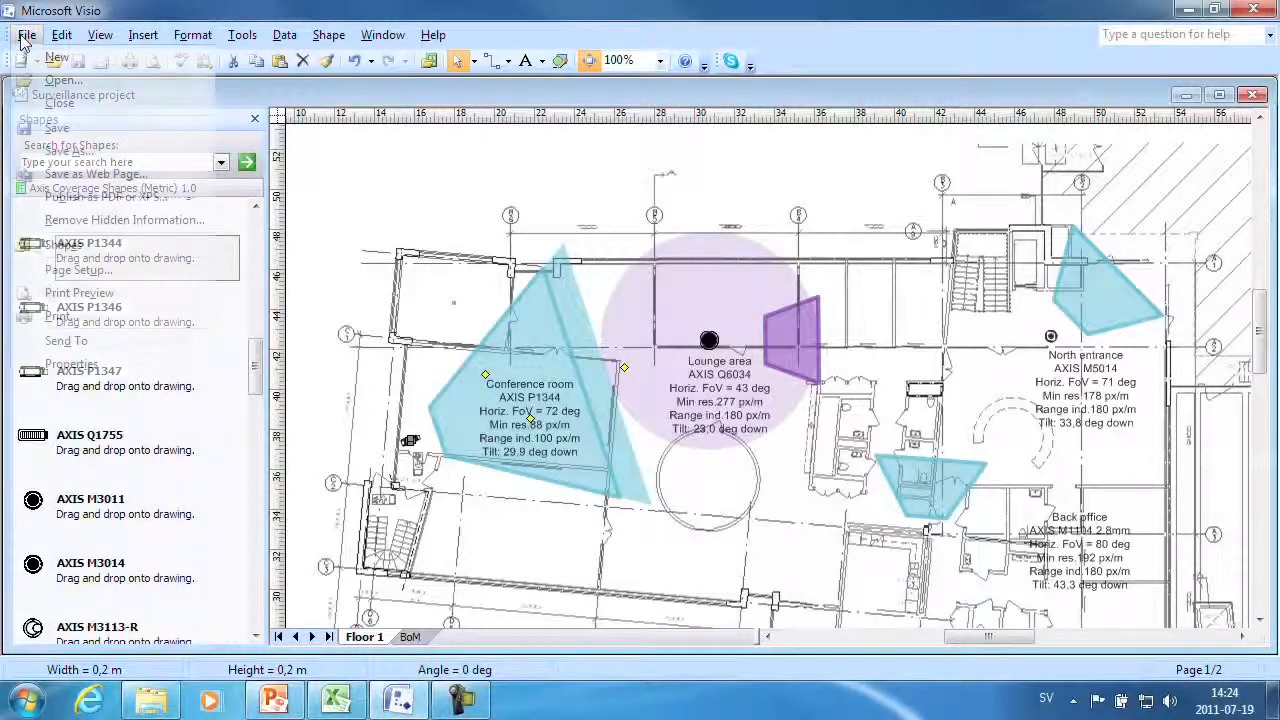
{"action": "left_click", "coordinate": [66, 151]}
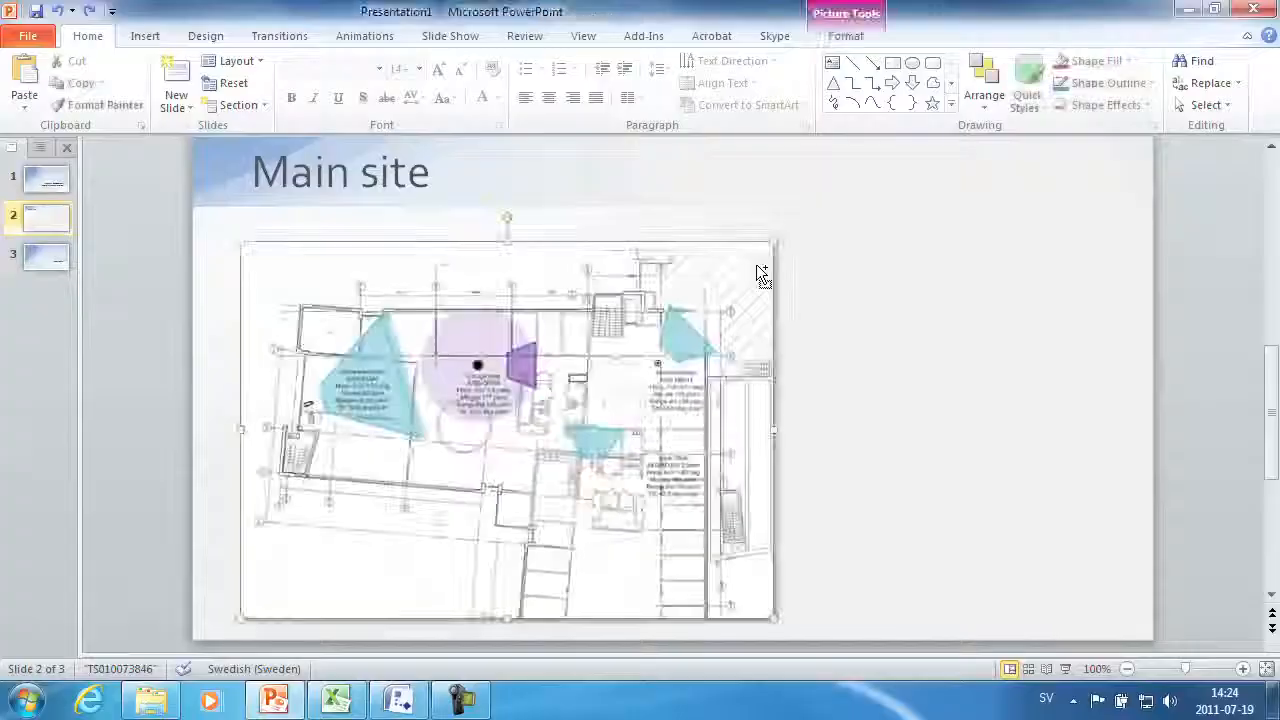
Switch to PowerPoint and paste the bill of materials beside the floor plan on the Main site slide.
{"action": "key", "text": "ctrl+v"}
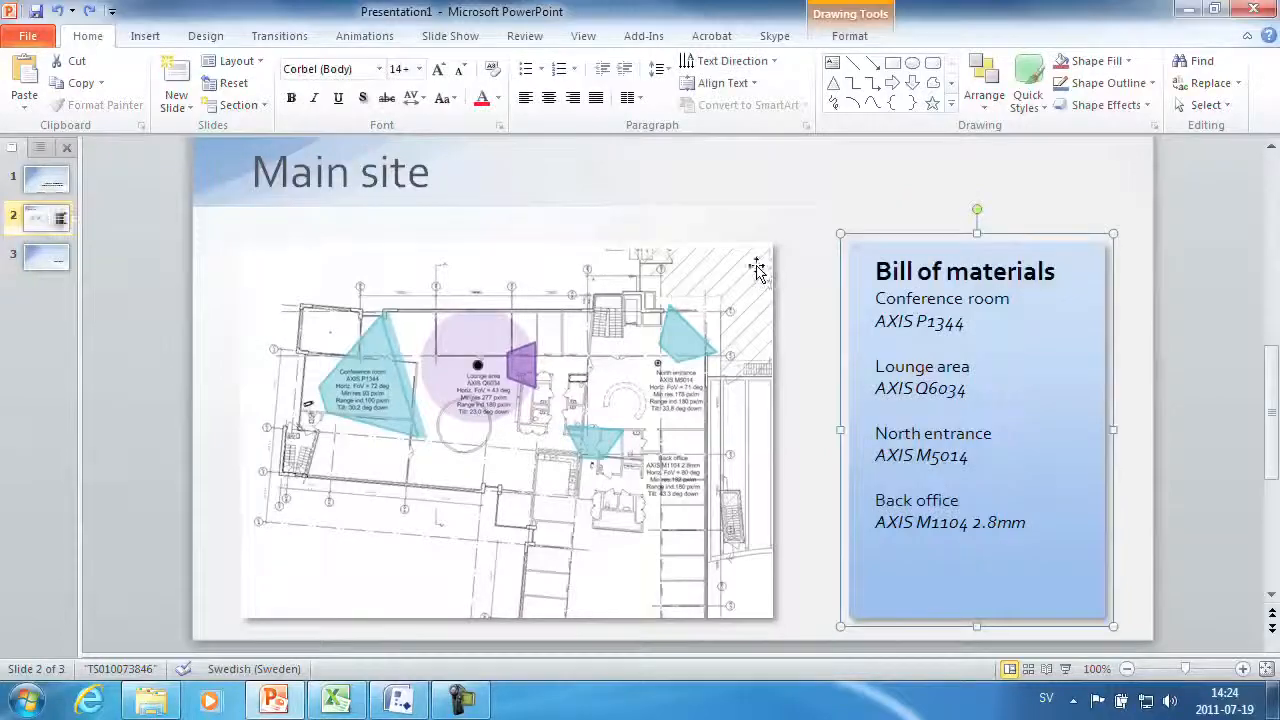